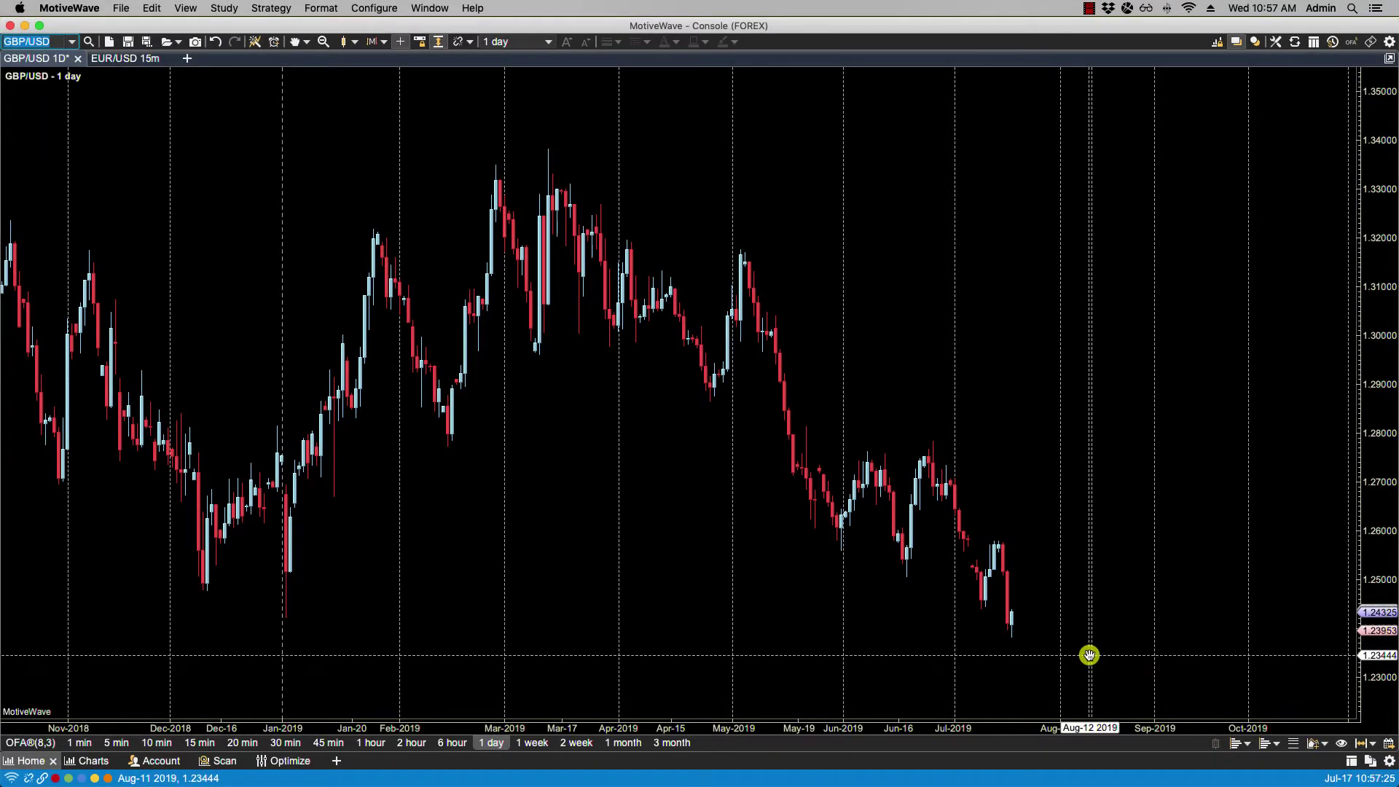
Step: Show the replay bar on the GBP/USD daily chart and open Replay Settings
{"action": "left_click", "coordinate": [1293, 45]}
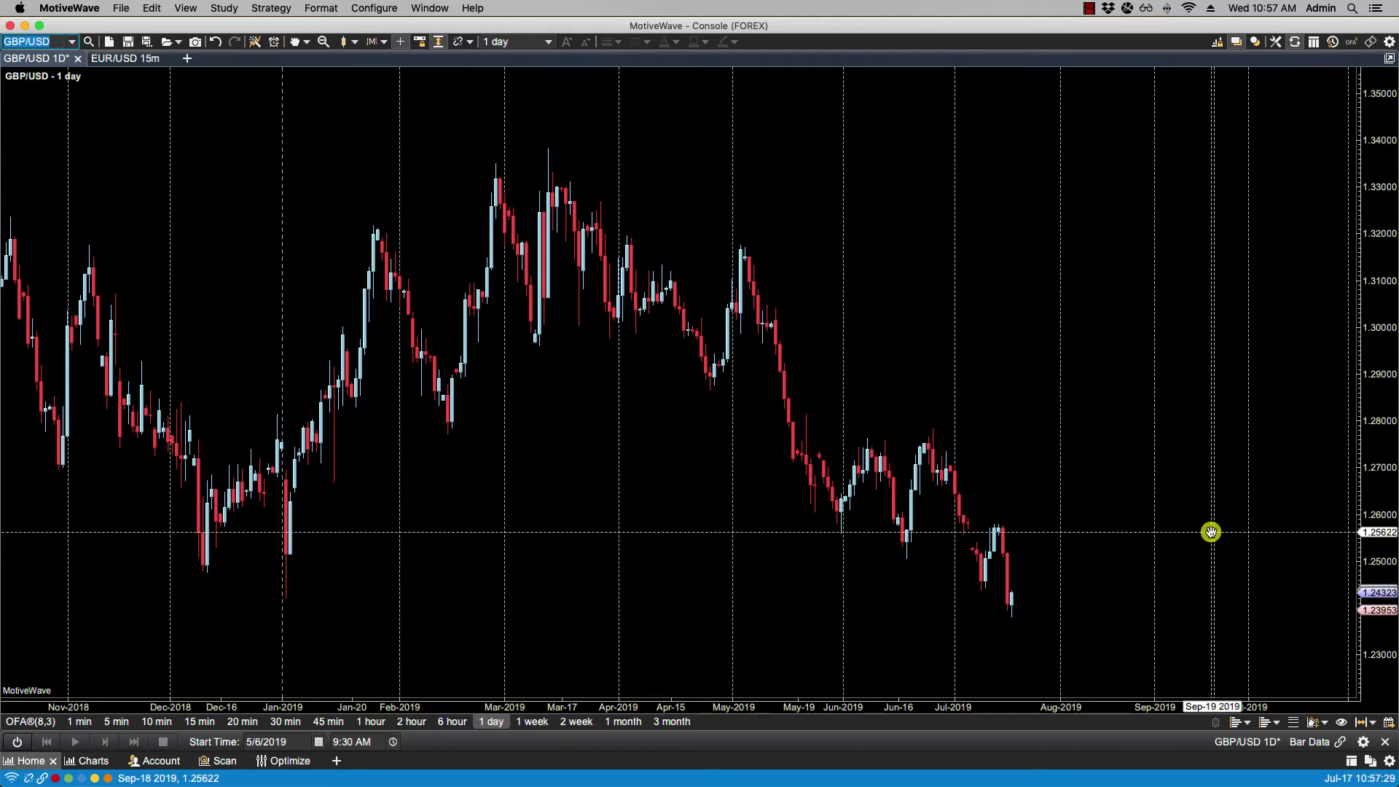
{"action": "left_click", "coordinate": [1361, 743]}
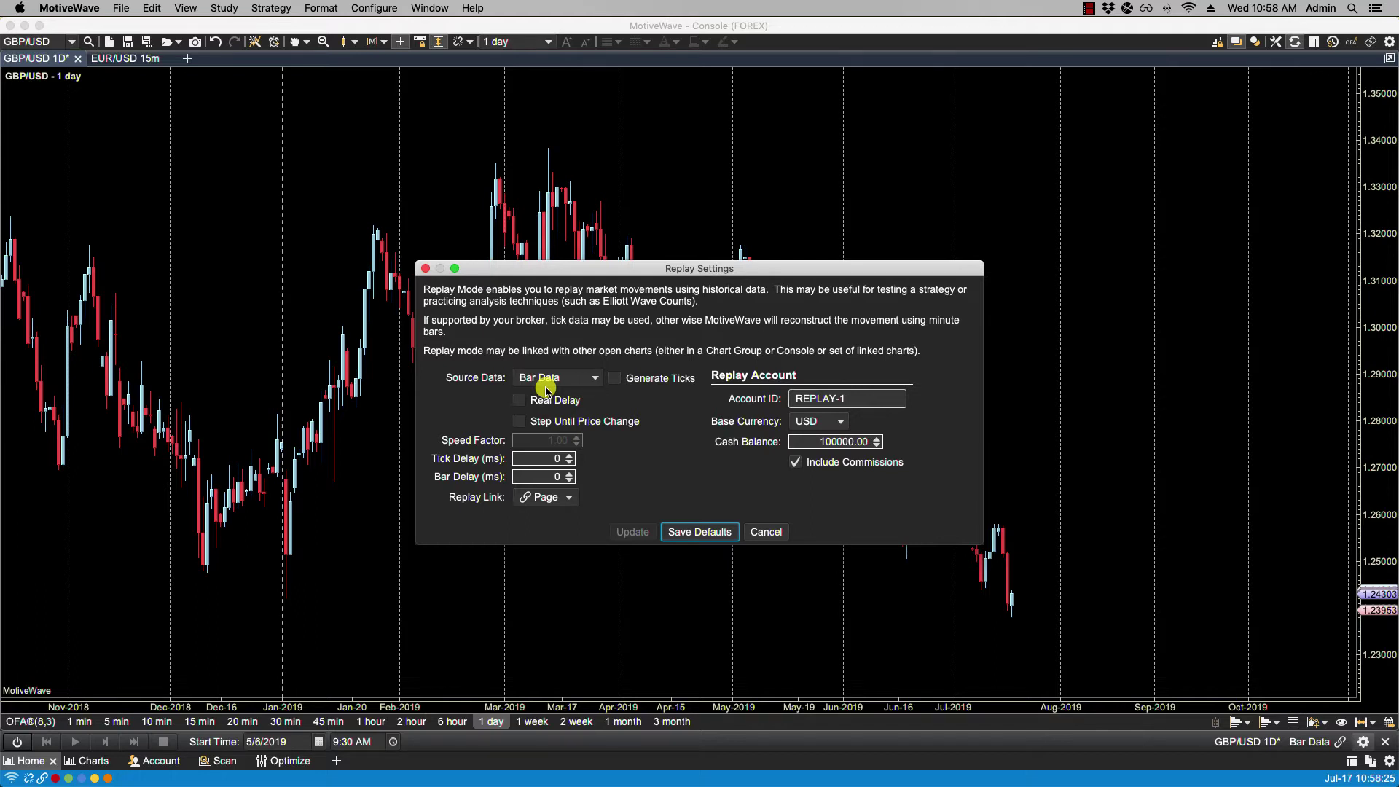
Step: Cancel Replay Settings unchanged and switch replay mode on, truncating the chart at May-06 9:30
{"action": "left_click", "coordinate": [764, 532]}
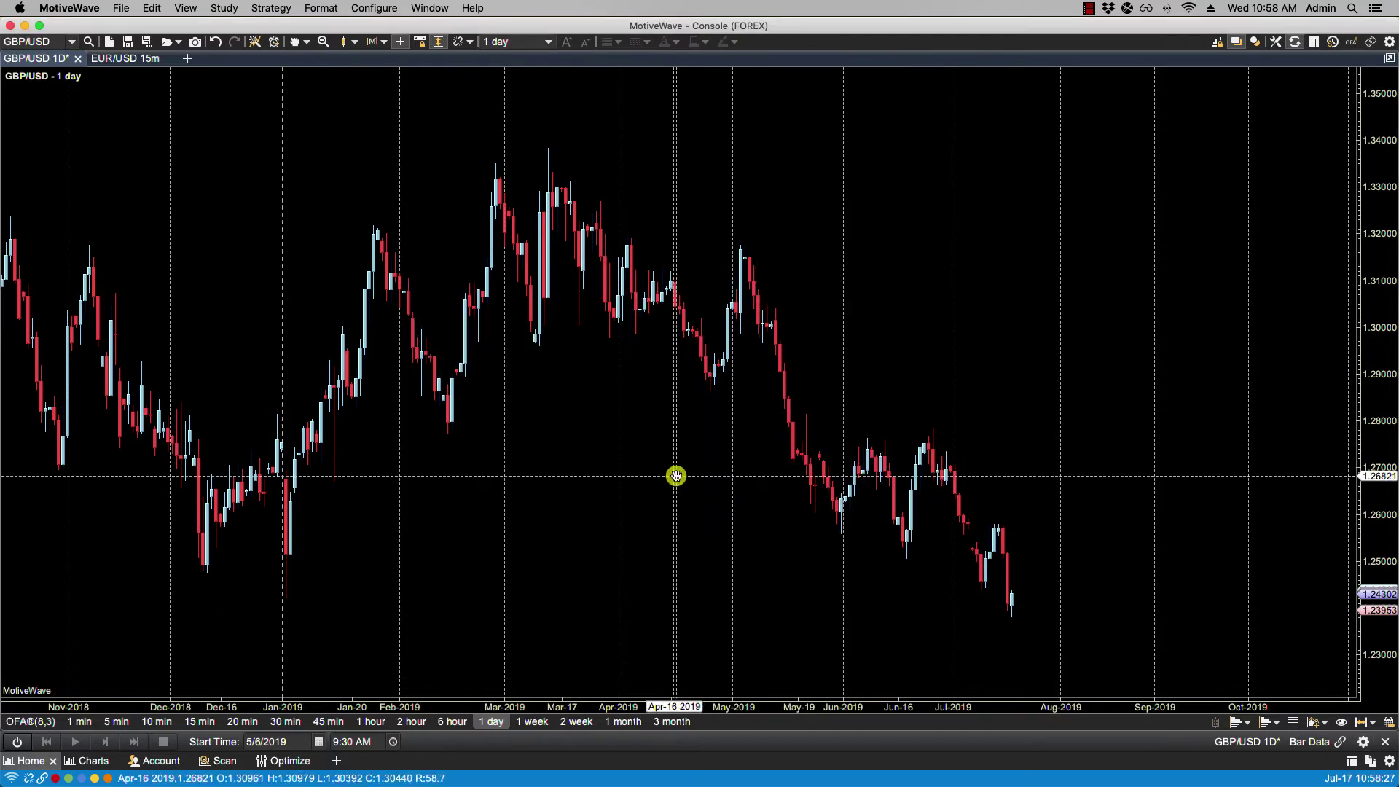
{"action": "left_click", "coordinate": [20, 742]}
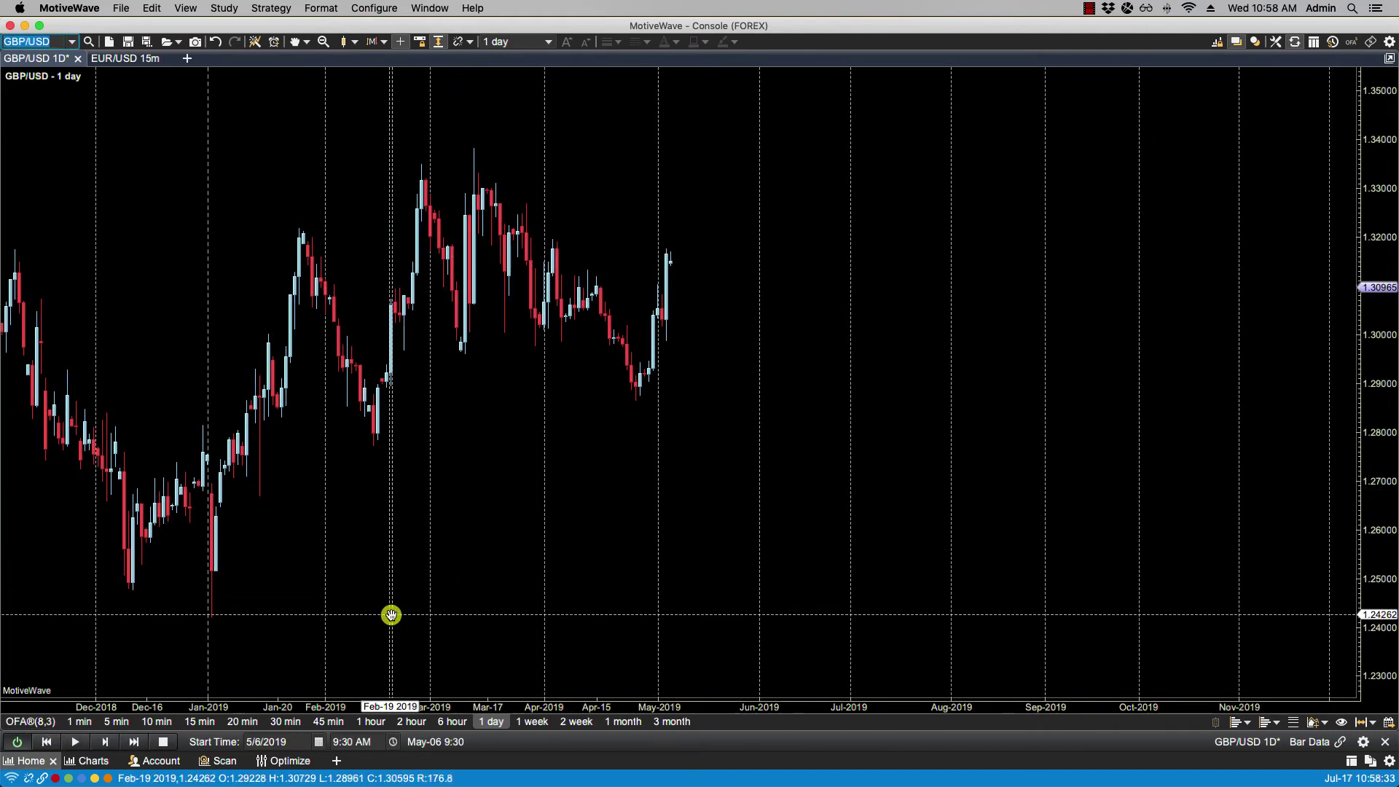
Step: Play the replay on the daily chart, then on 1 min bars, and switch replay off
{"action": "left_click", "coordinate": [81, 743]}
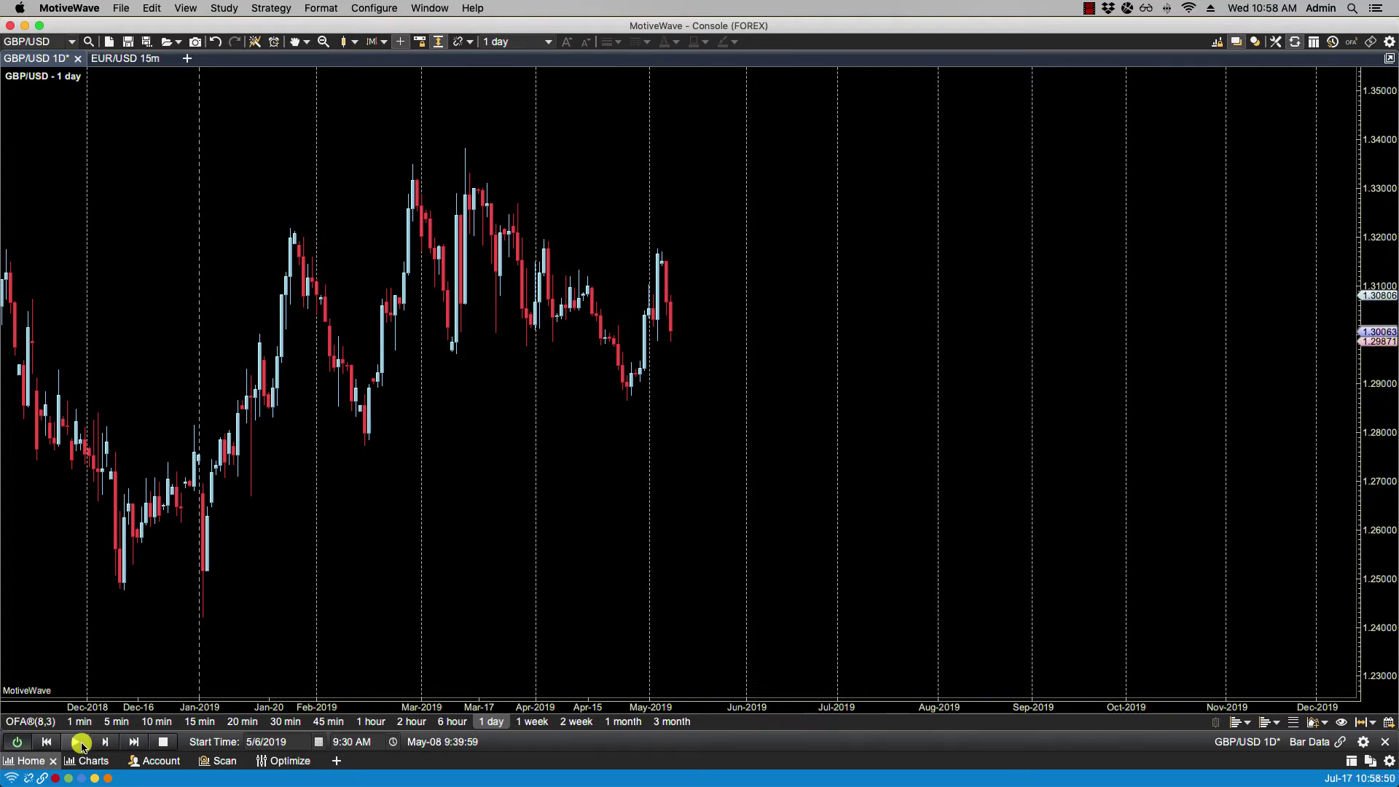
{"action": "left_click", "coordinate": [80, 741]}
{"action": "left_click", "coordinate": [80, 722]}
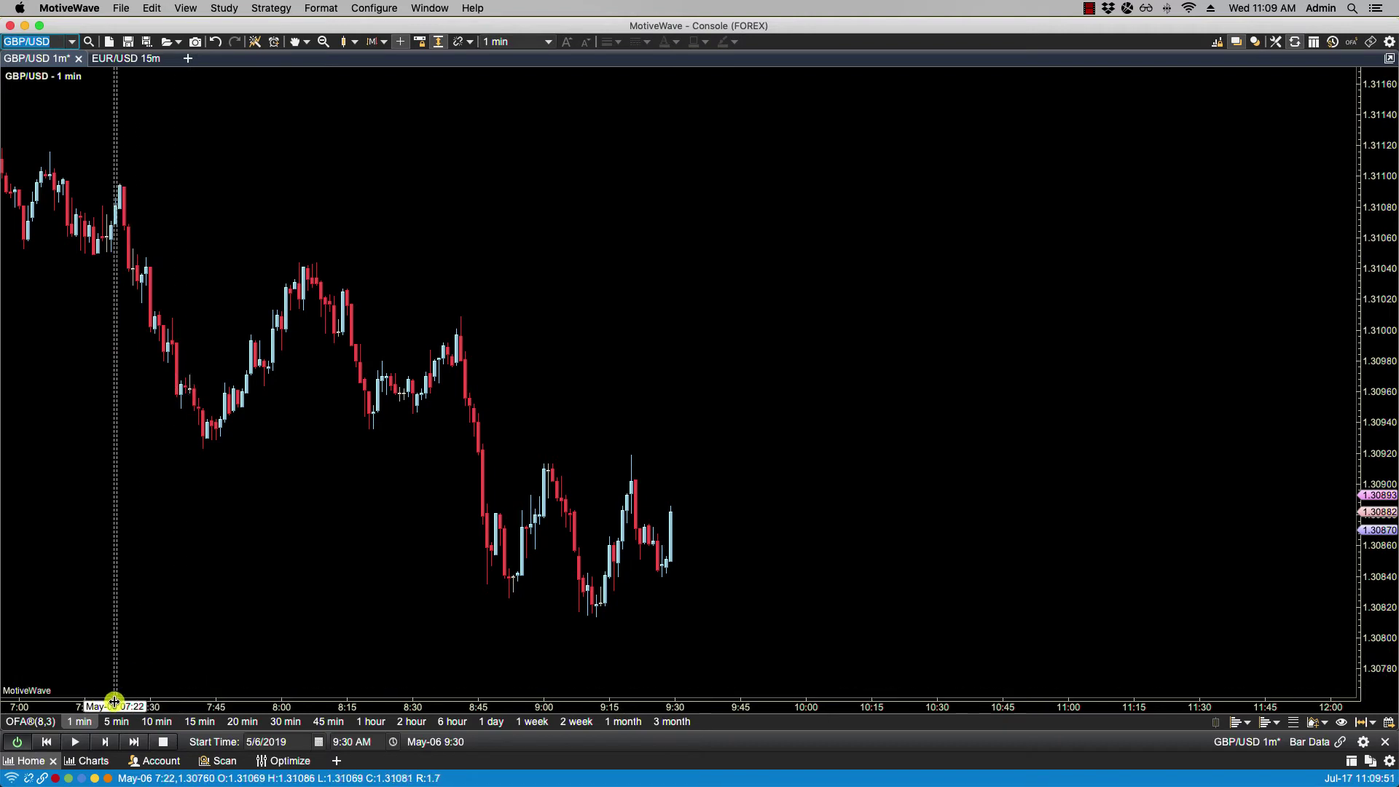
{"action": "left_click", "coordinate": [77, 742]}
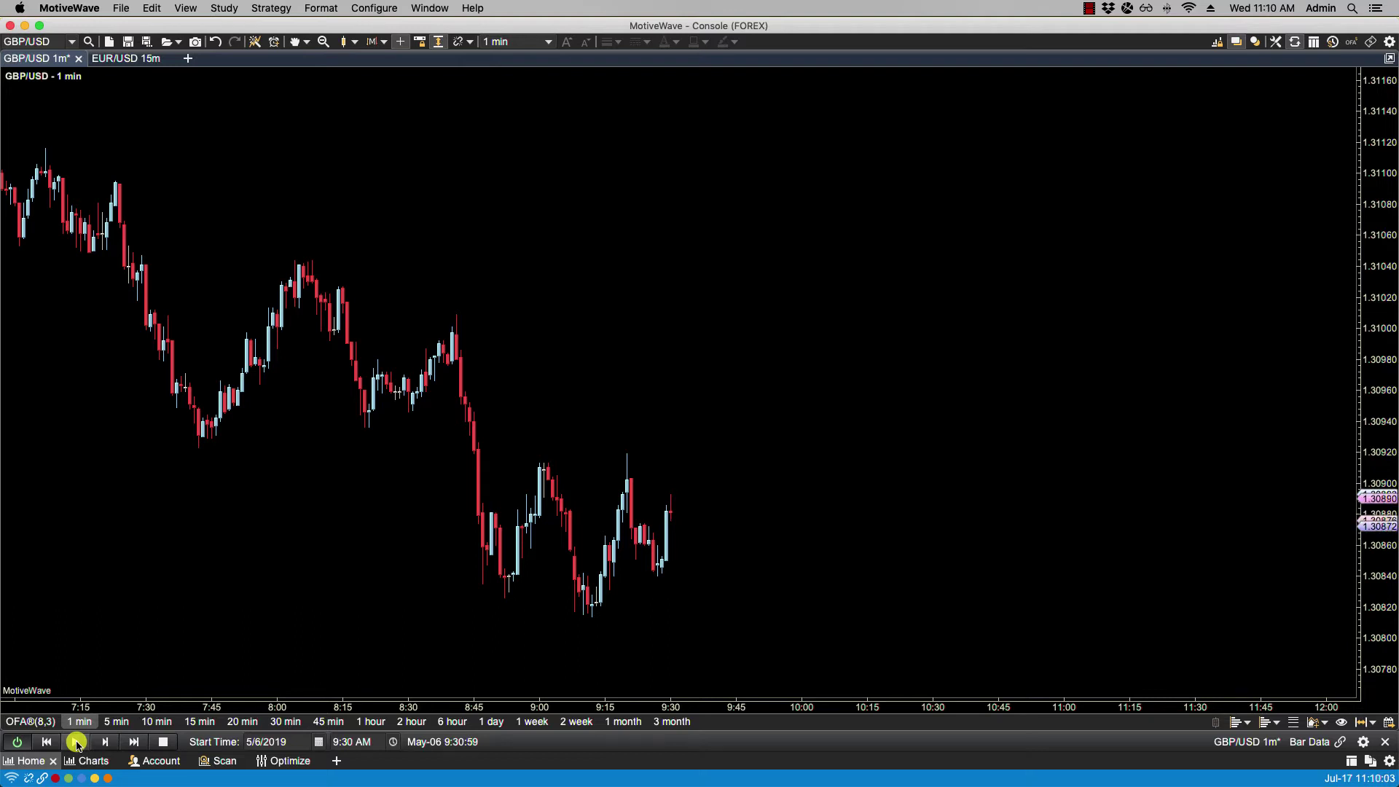
{"action": "left_click", "coordinate": [17, 742]}
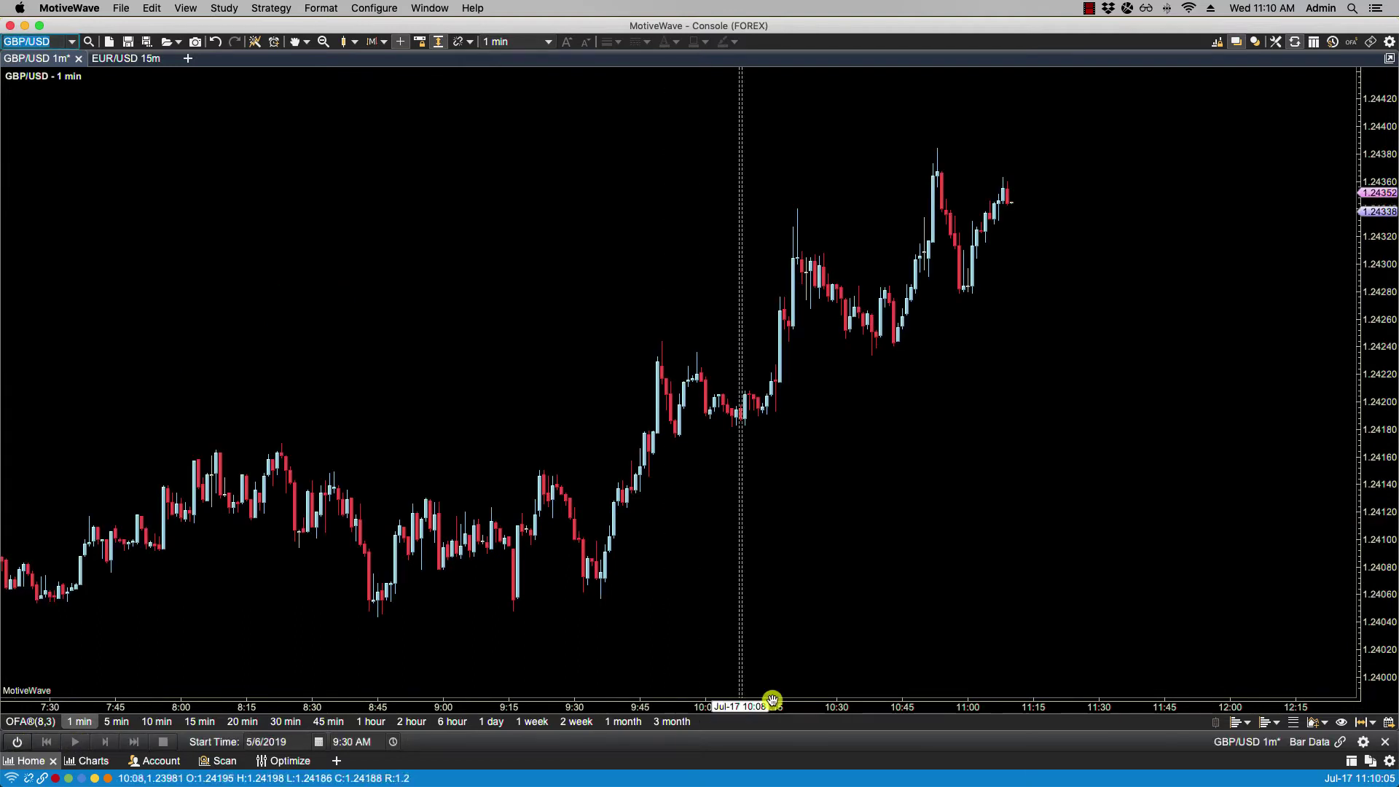
Step: Reopen Replay Settings and try Tick, Bar and Minute Data as Source Data, ending on Tick Data
{"action": "left_click", "coordinate": [1361, 742]}
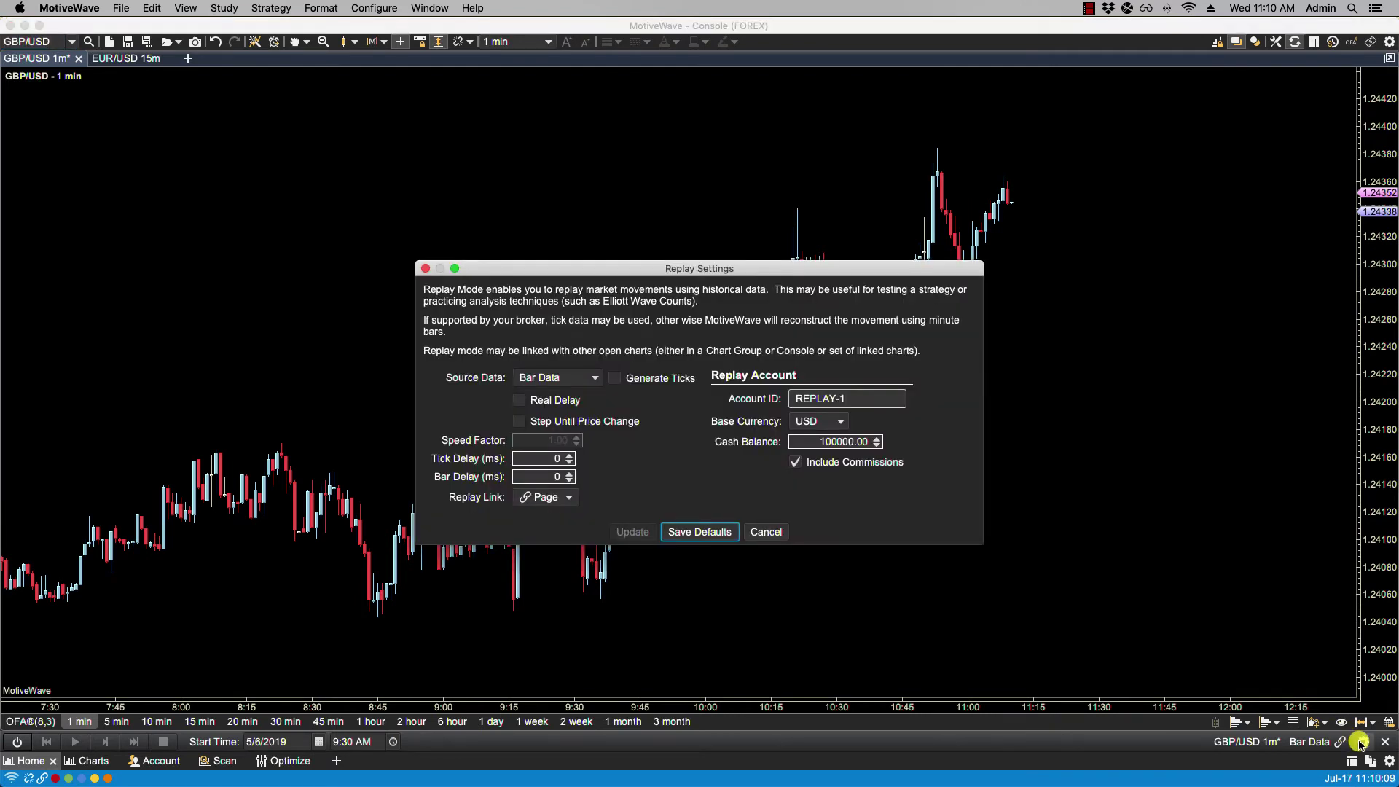
{"action": "left_click", "coordinate": [570, 379]}
{"action": "left_click", "coordinate": [545, 413]}
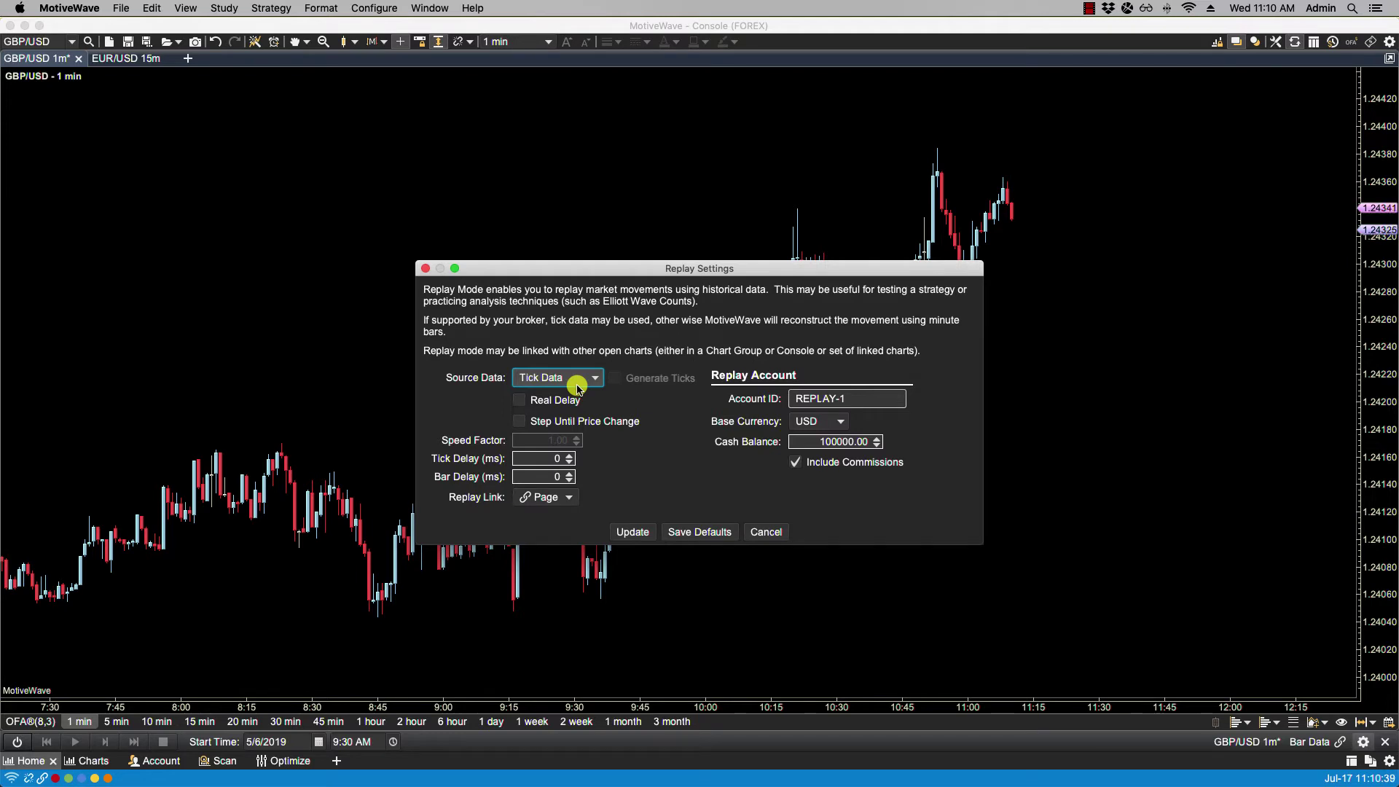
{"action": "left_click", "coordinate": [578, 387]}
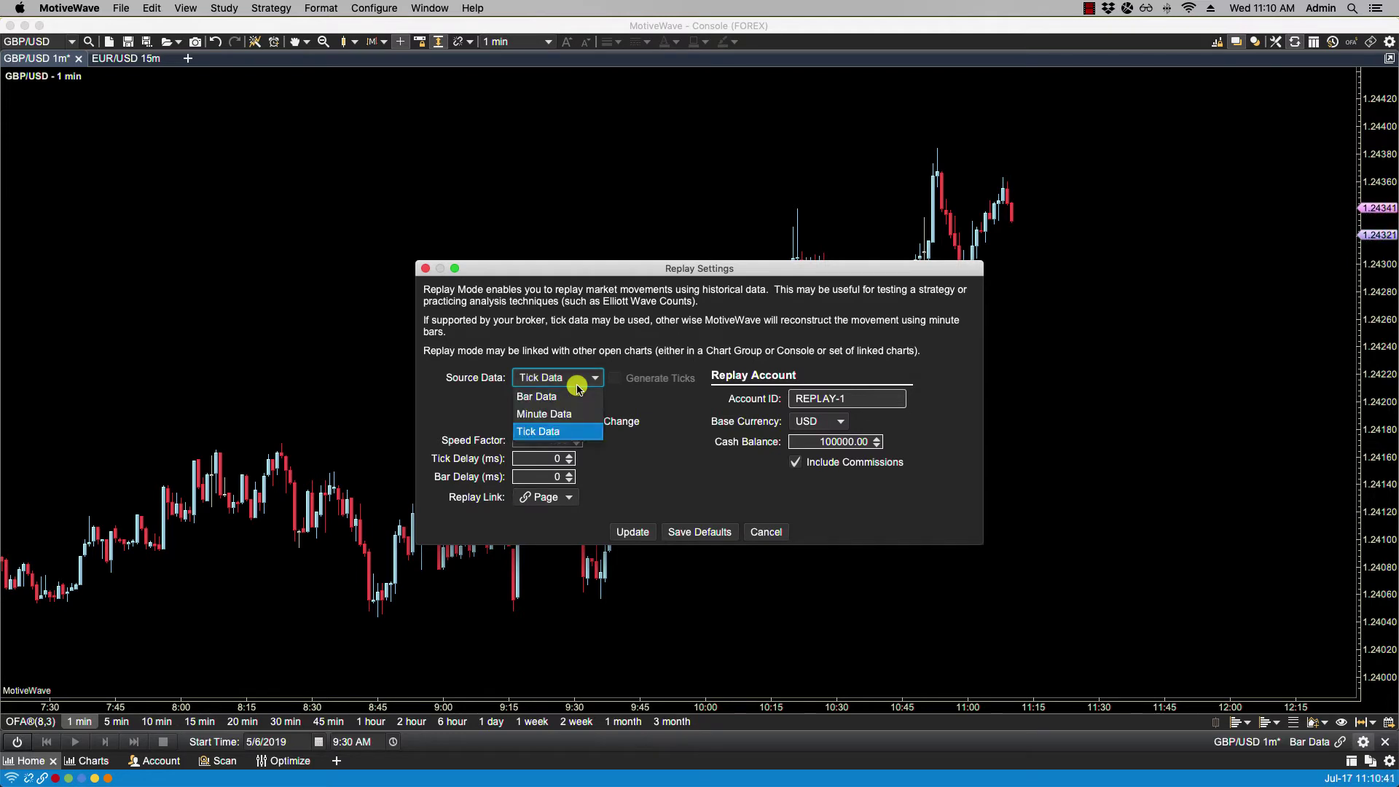
{"action": "left_click", "coordinate": [565, 396]}
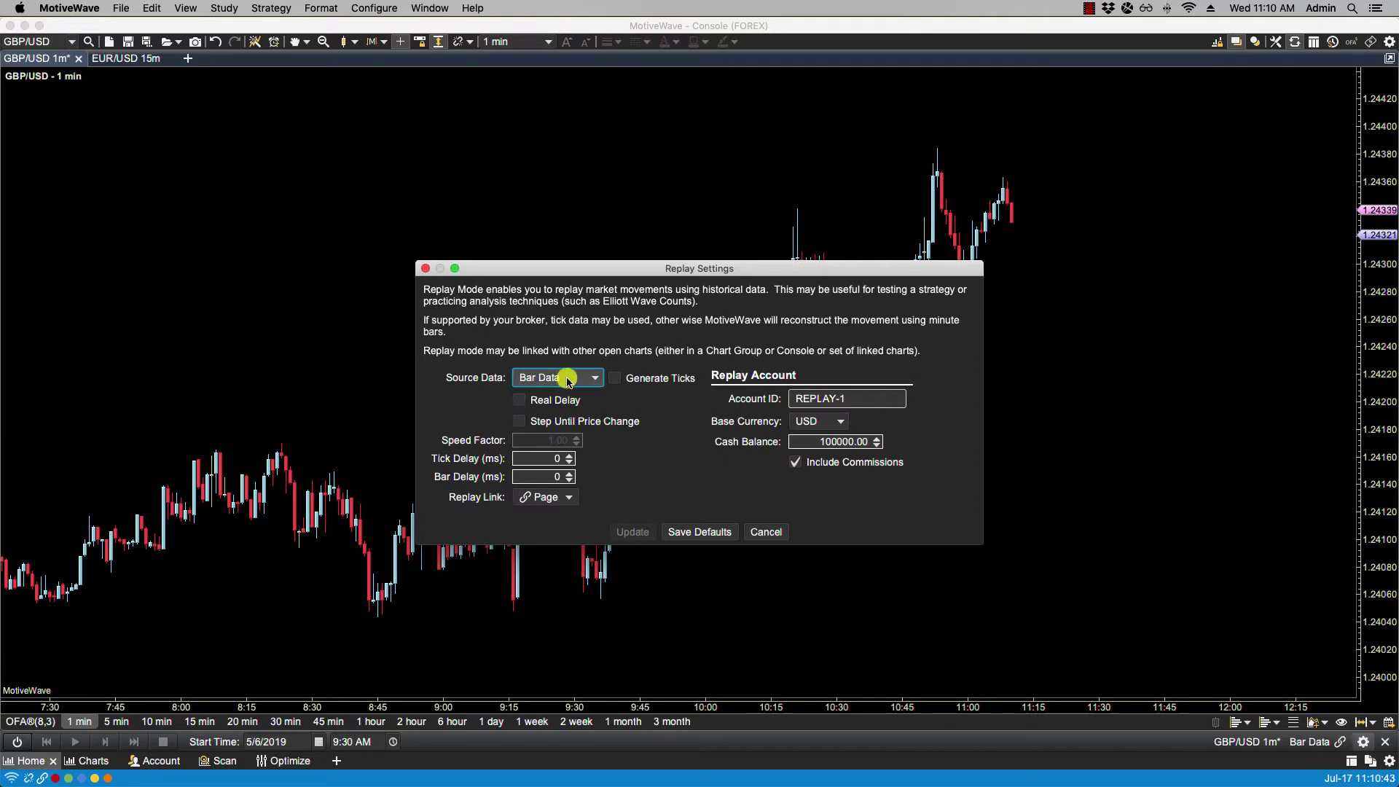
{"action": "left_click", "coordinate": [567, 380]}
{"action": "left_click", "coordinate": [550, 408]}
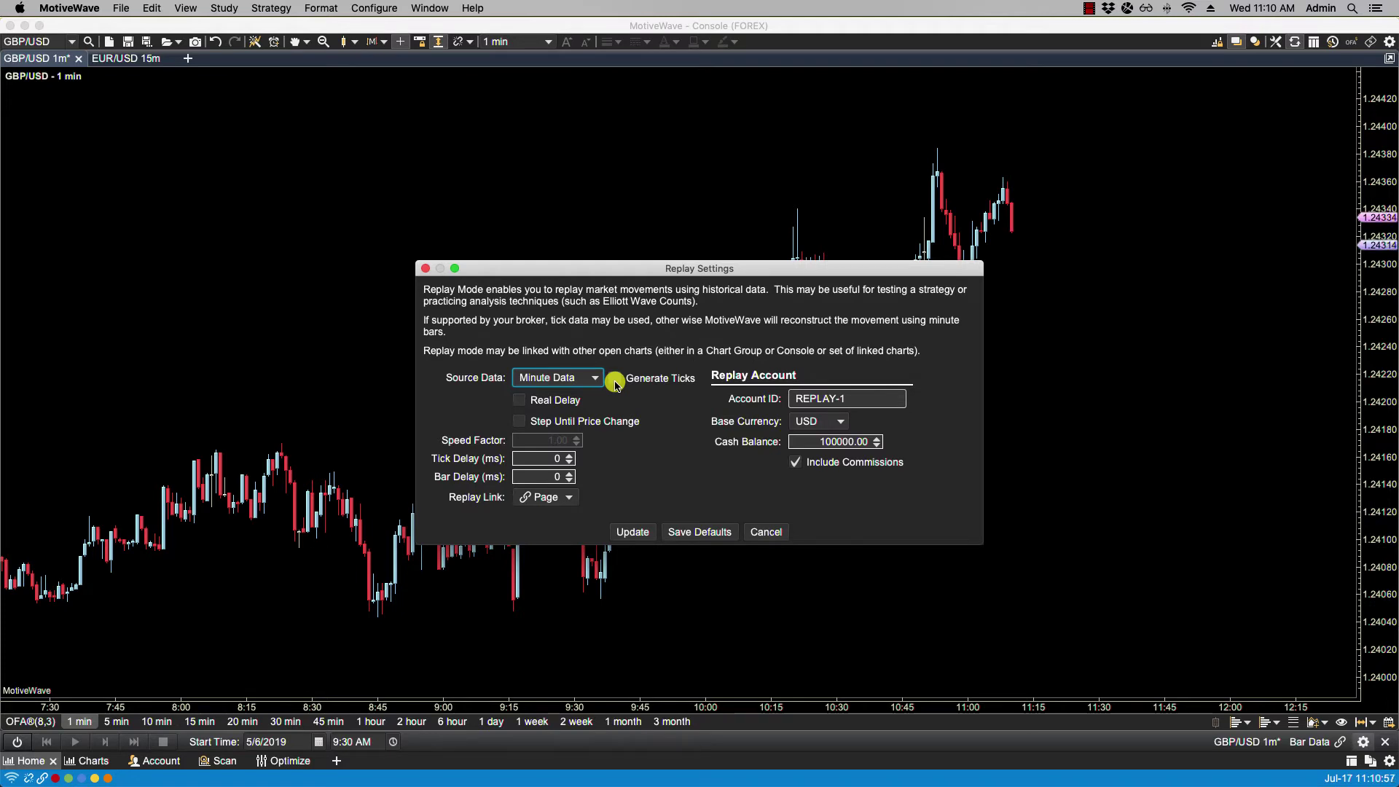
{"action": "left_click", "coordinate": [594, 377]}
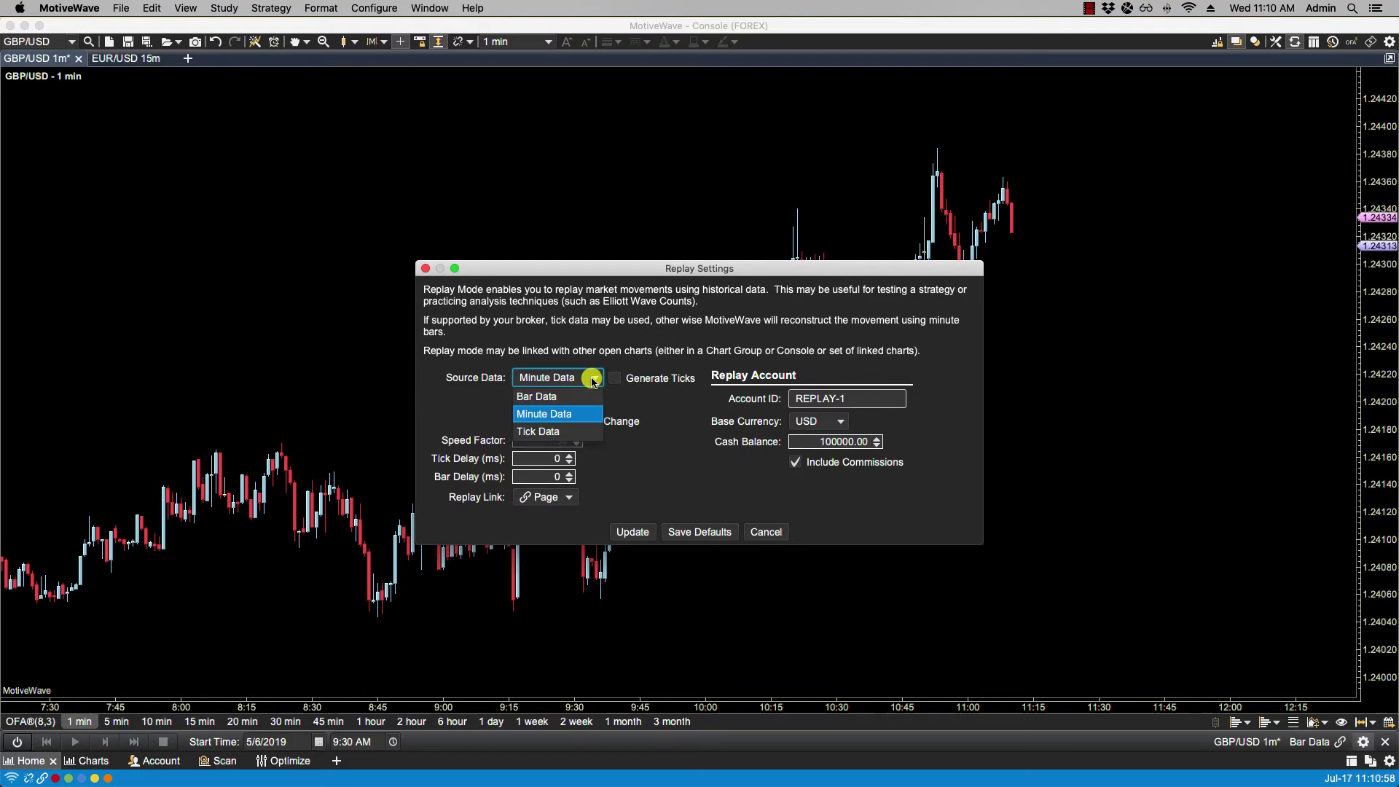
{"action": "left_click", "coordinate": [548, 431]}
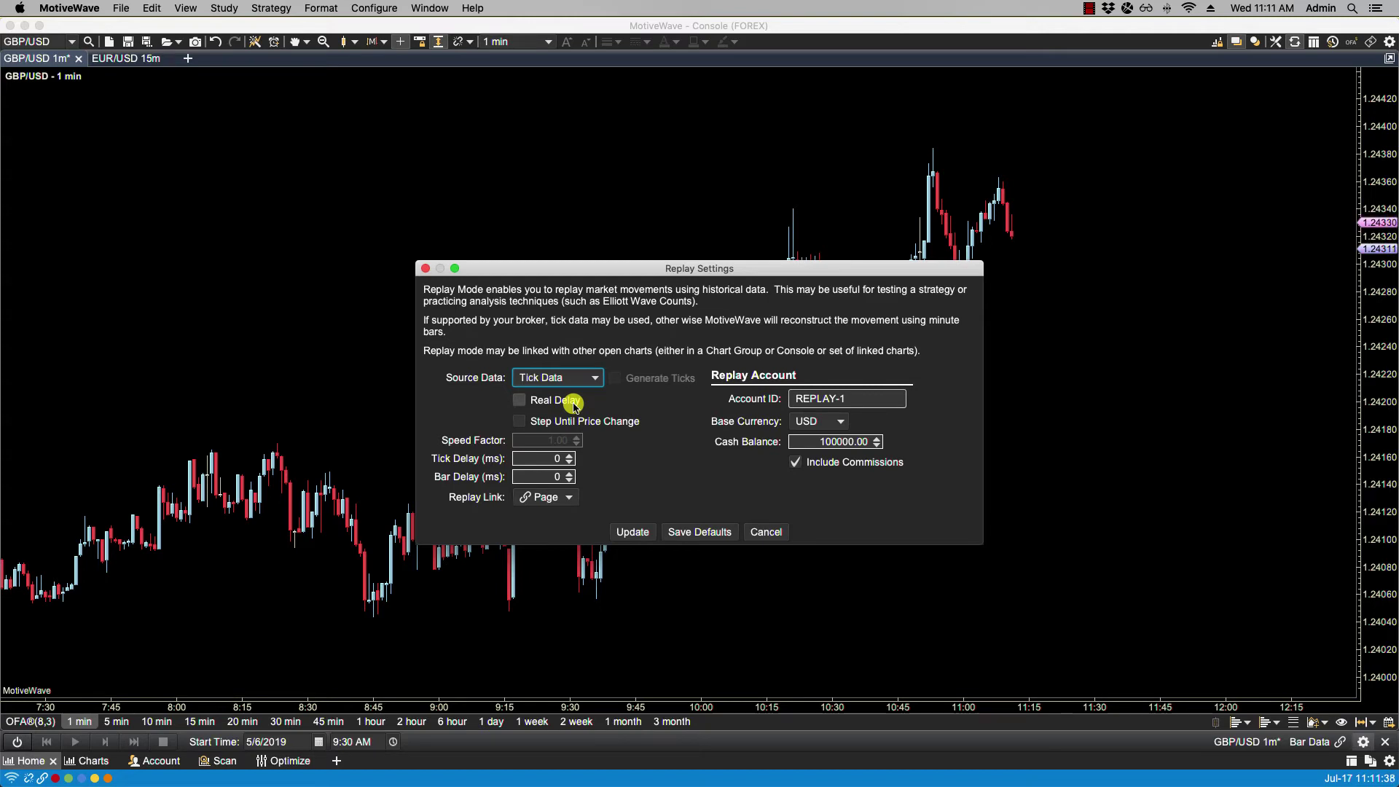
Step: Try real-delay playback with a speed factor of 10, then turn real delay back off
{"action": "left_click", "coordinate": [520, 400]}
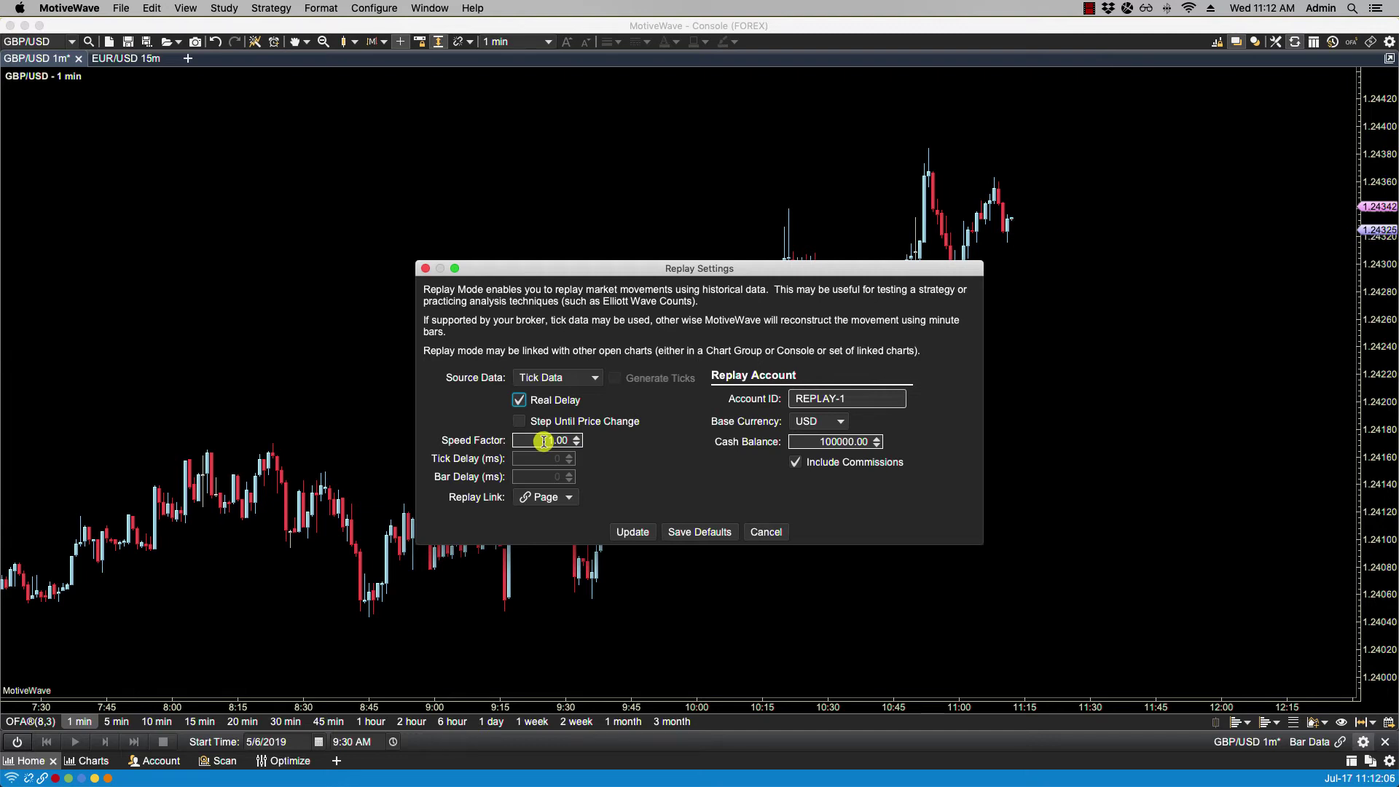
{"action": "left_click", "coordinate": [576, 438]}
{"action": "double_click", "coordinate": [562, 437]}
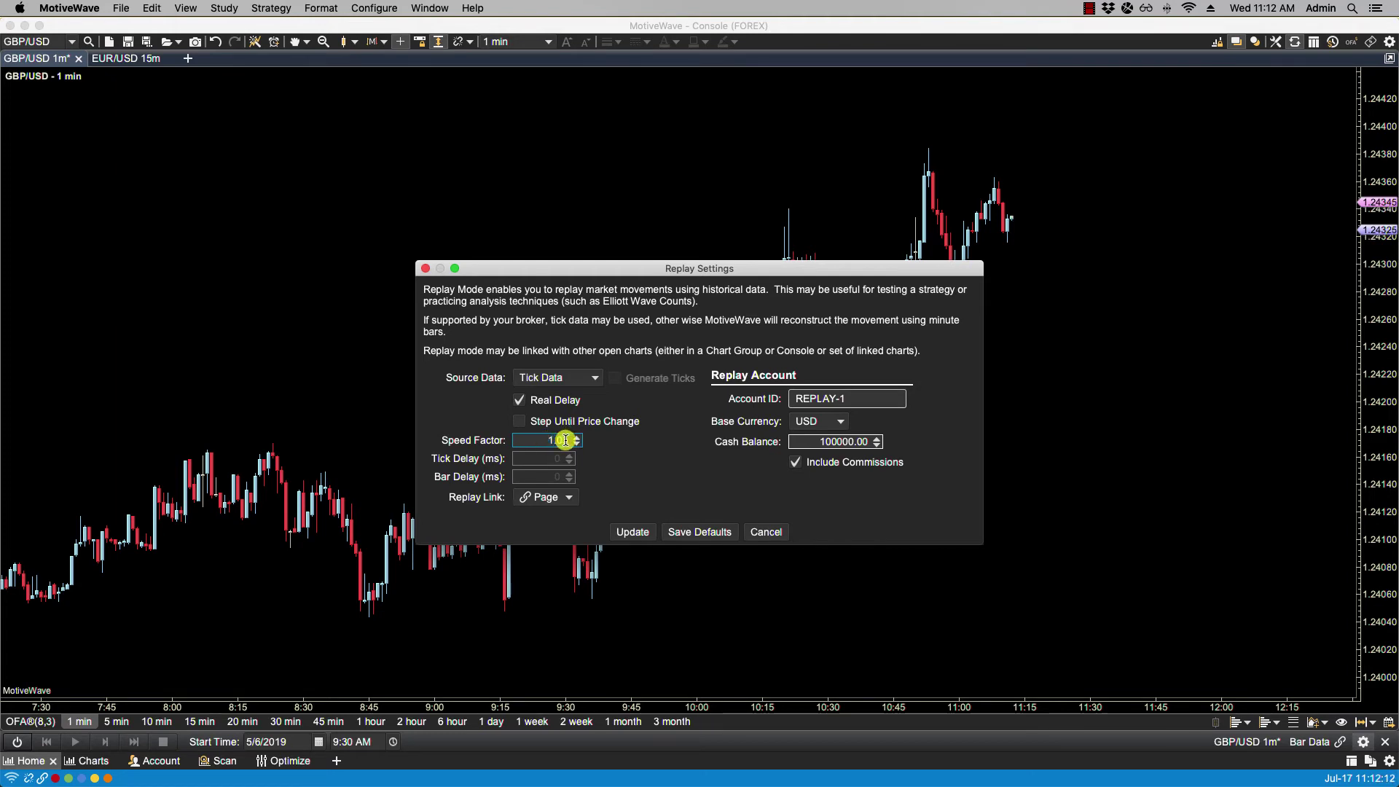
{"action": "type", "text": "10"}
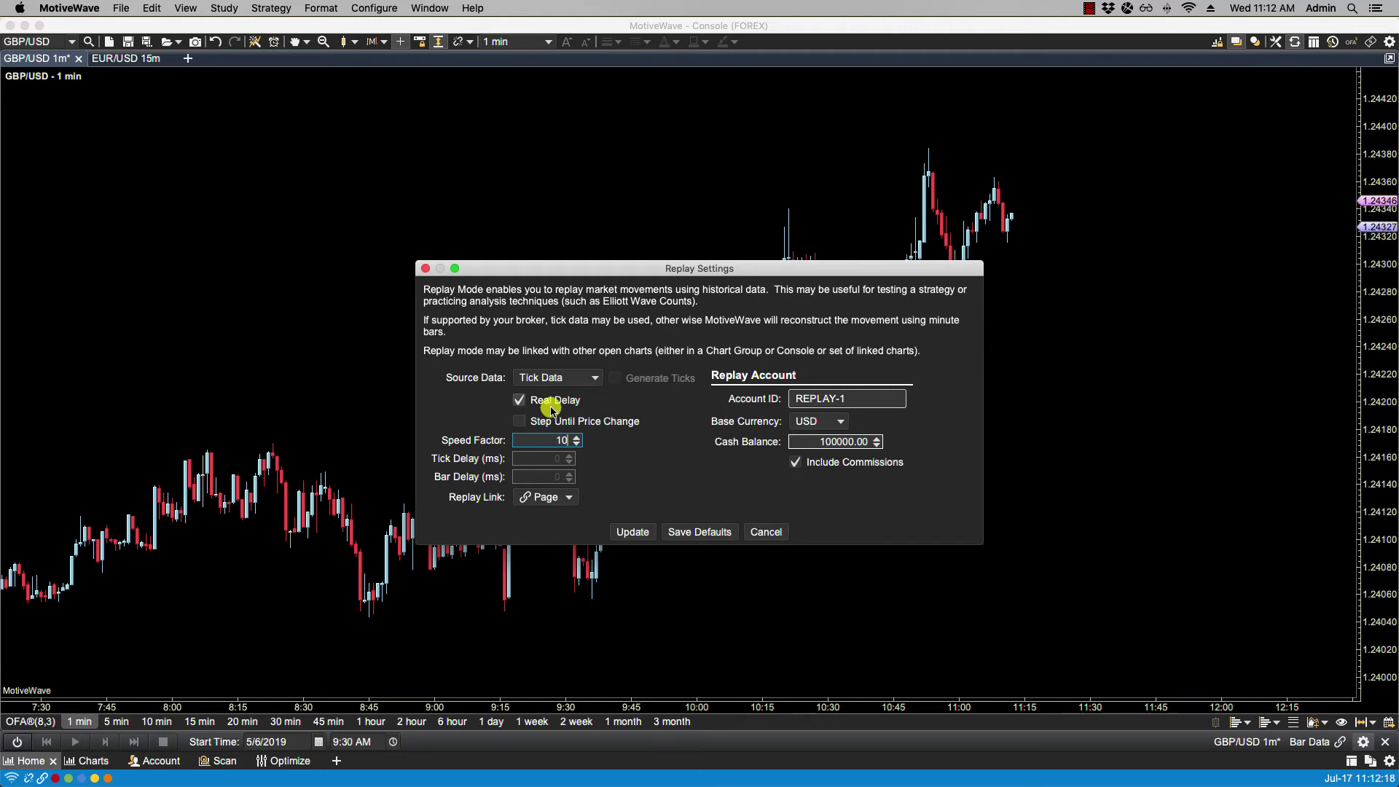
{"action": "left_click", "coordinate": [519, 401]}
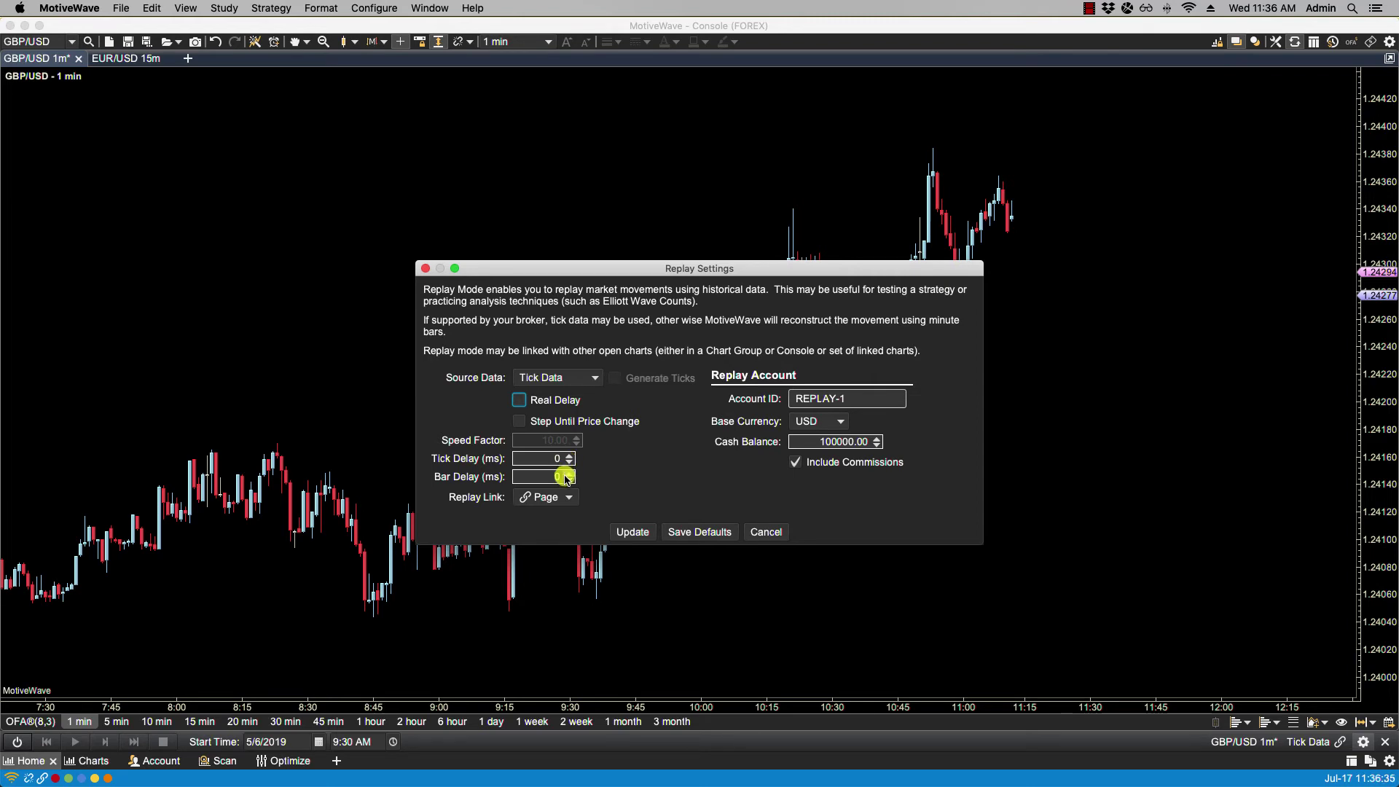
Step: Set Tick Delay to 500 ms and Bar Delay to 1000 ms, apply, and start the replay
{"action": "double_click", "coordinate": [558, 458]}
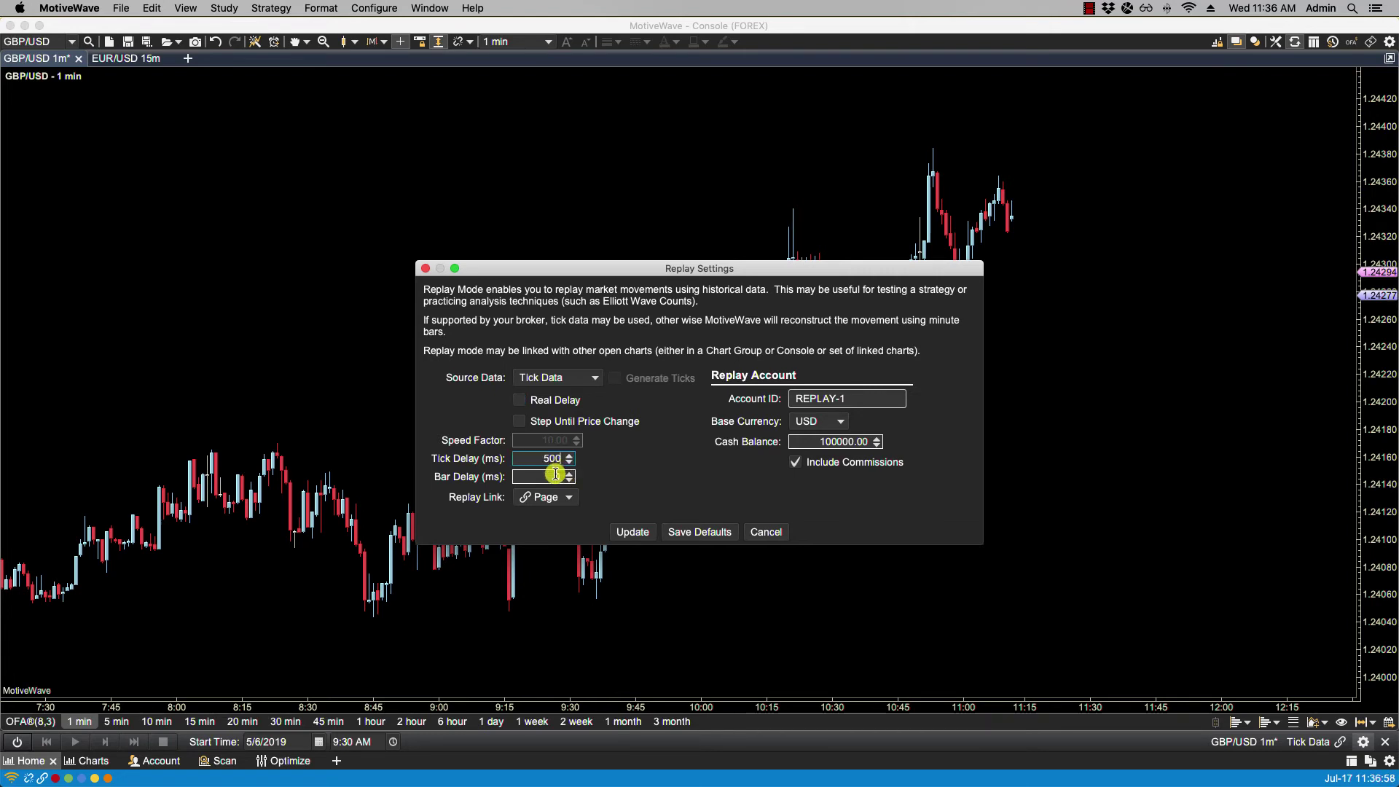
{"action": "double_click", "coordinate": [566, 476]}
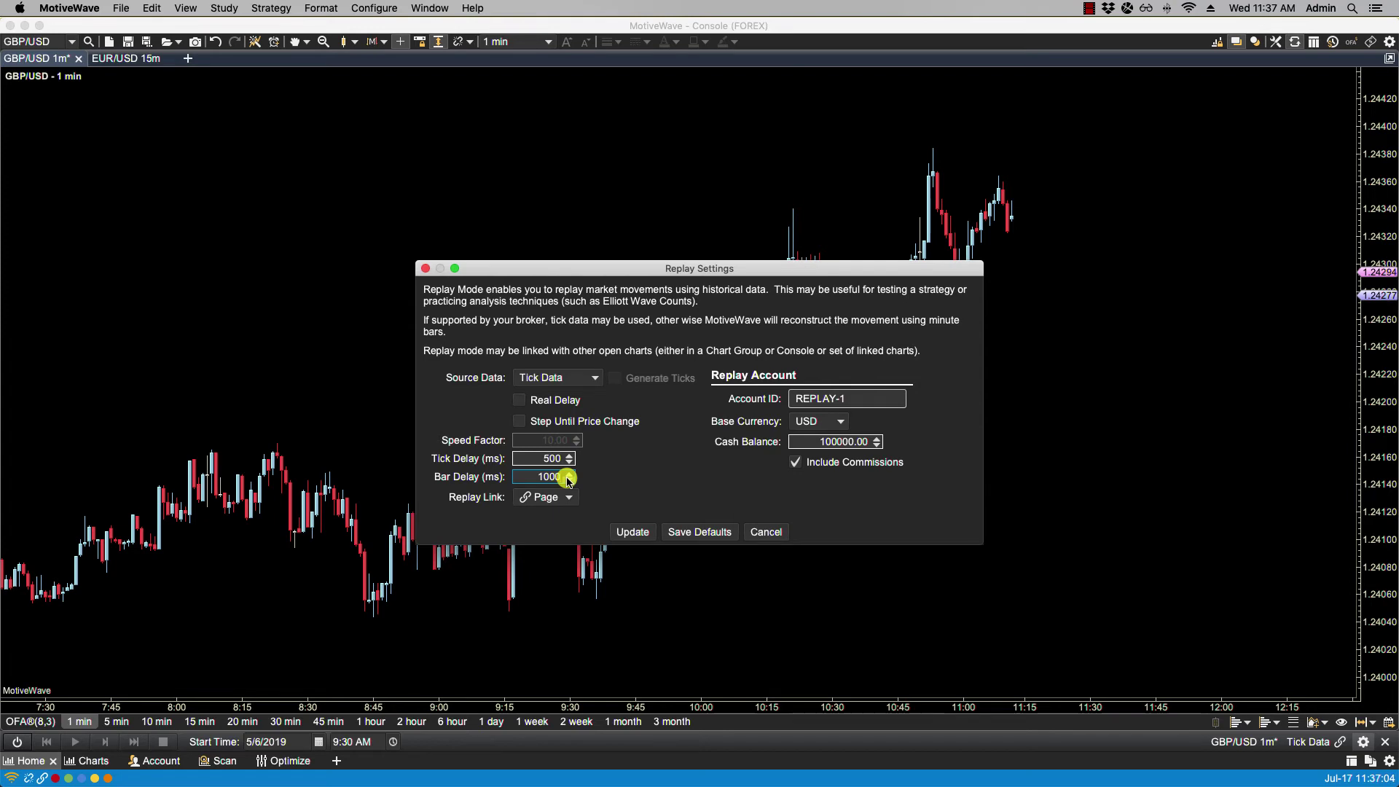
{"action": "left_click", "coordinate": [631, 532]}
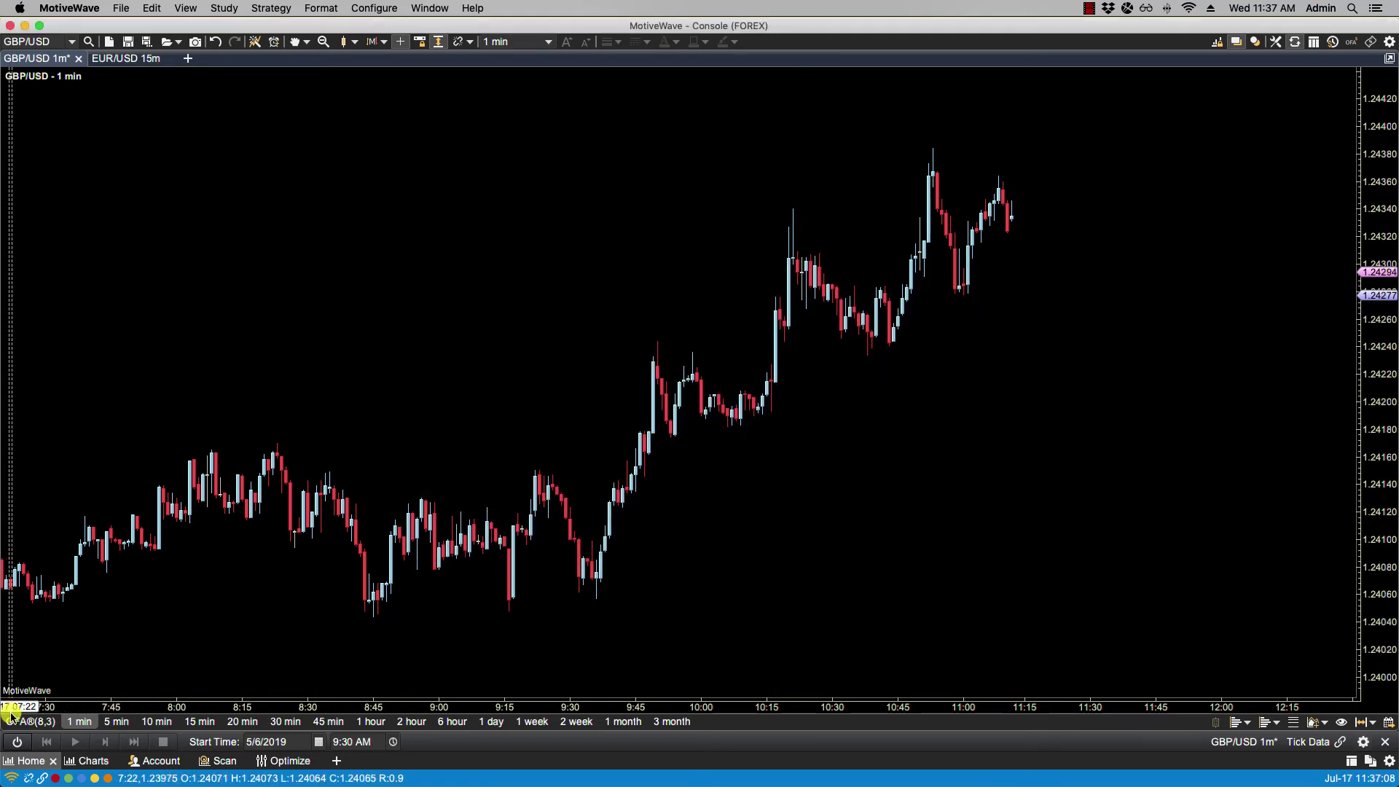
{"action": "left_click", "coordinate": [16, 742]}
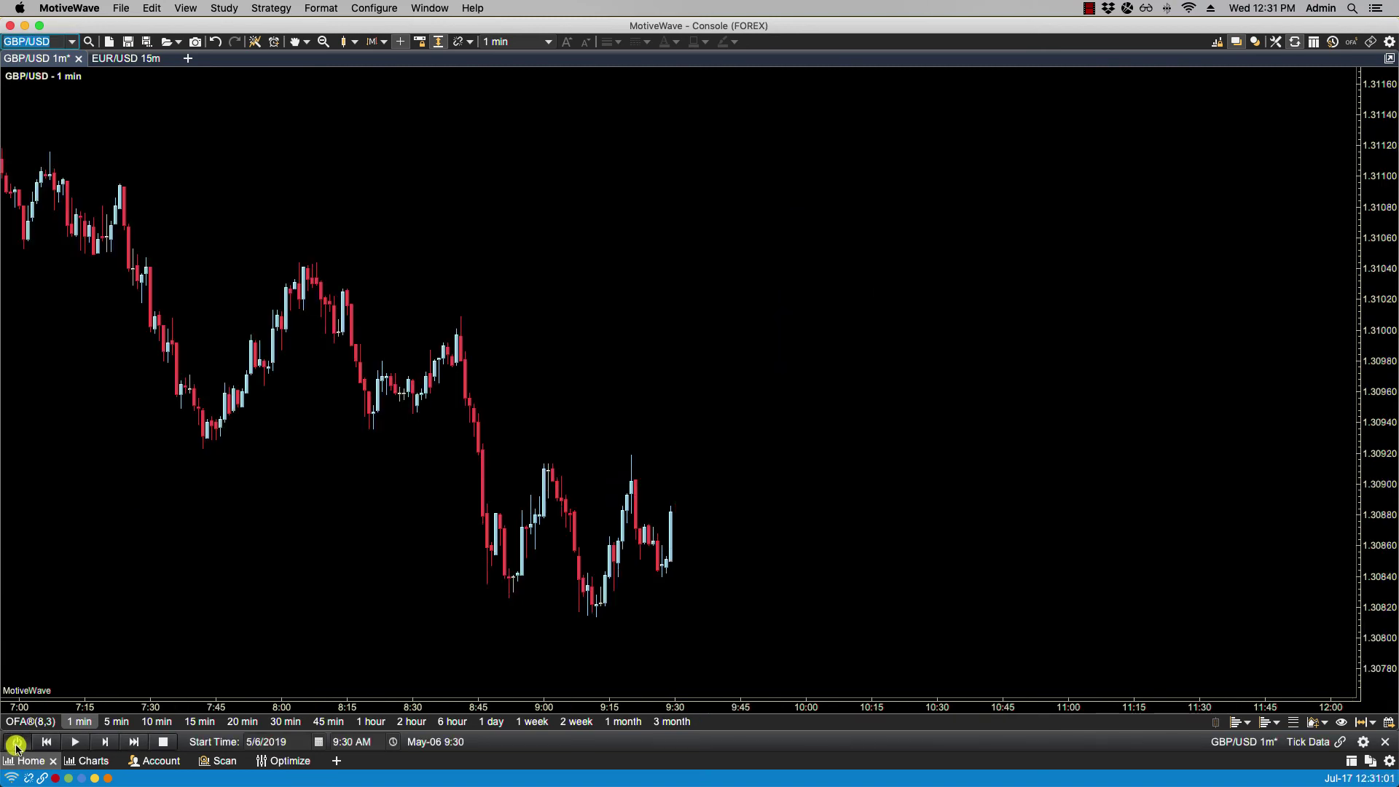
Step: Stop replay, change Source Data to Bar Data and apply, then restart replay from May-06 9:30
{"action": "left_click", "coordinate": [16, 742]}
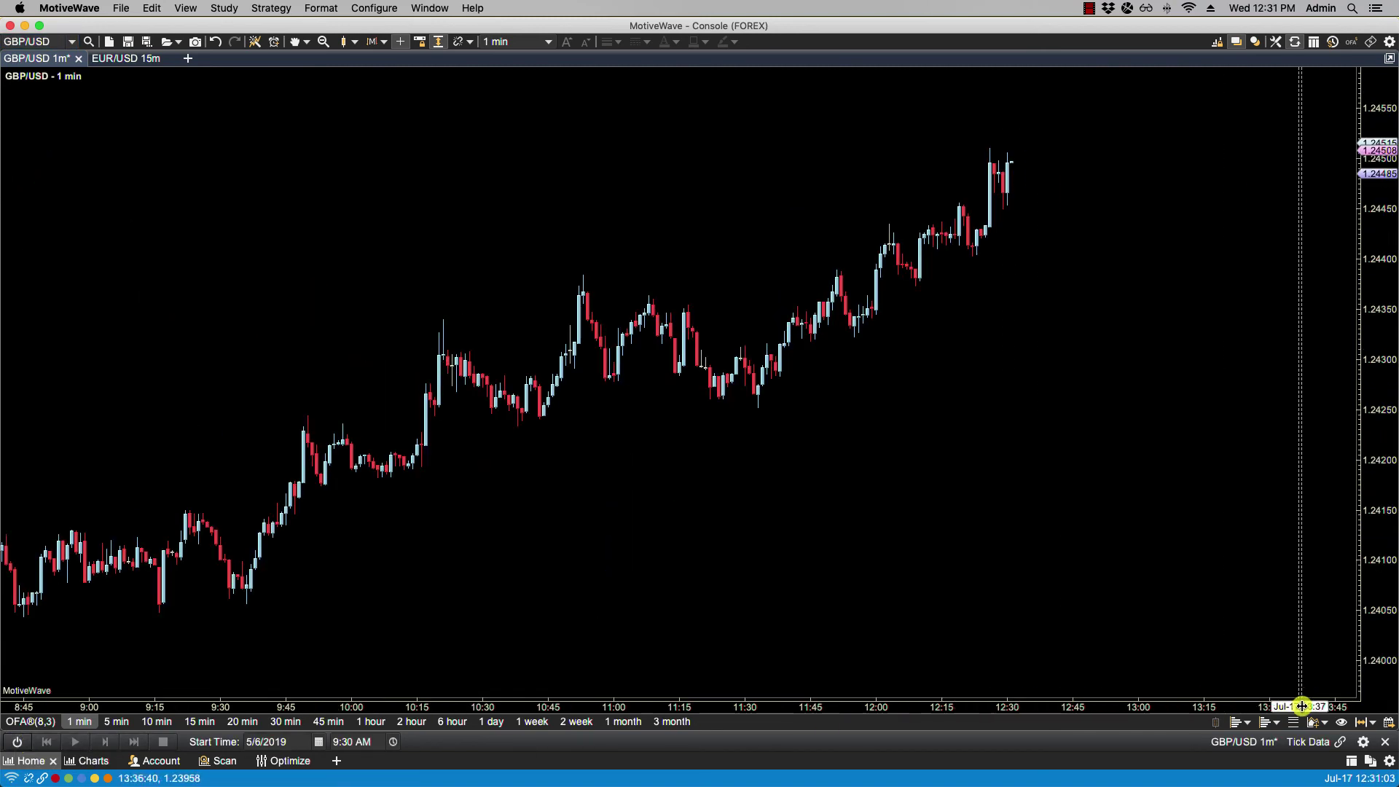
{"action": "left_click", "coordinate": [1362, 743]}
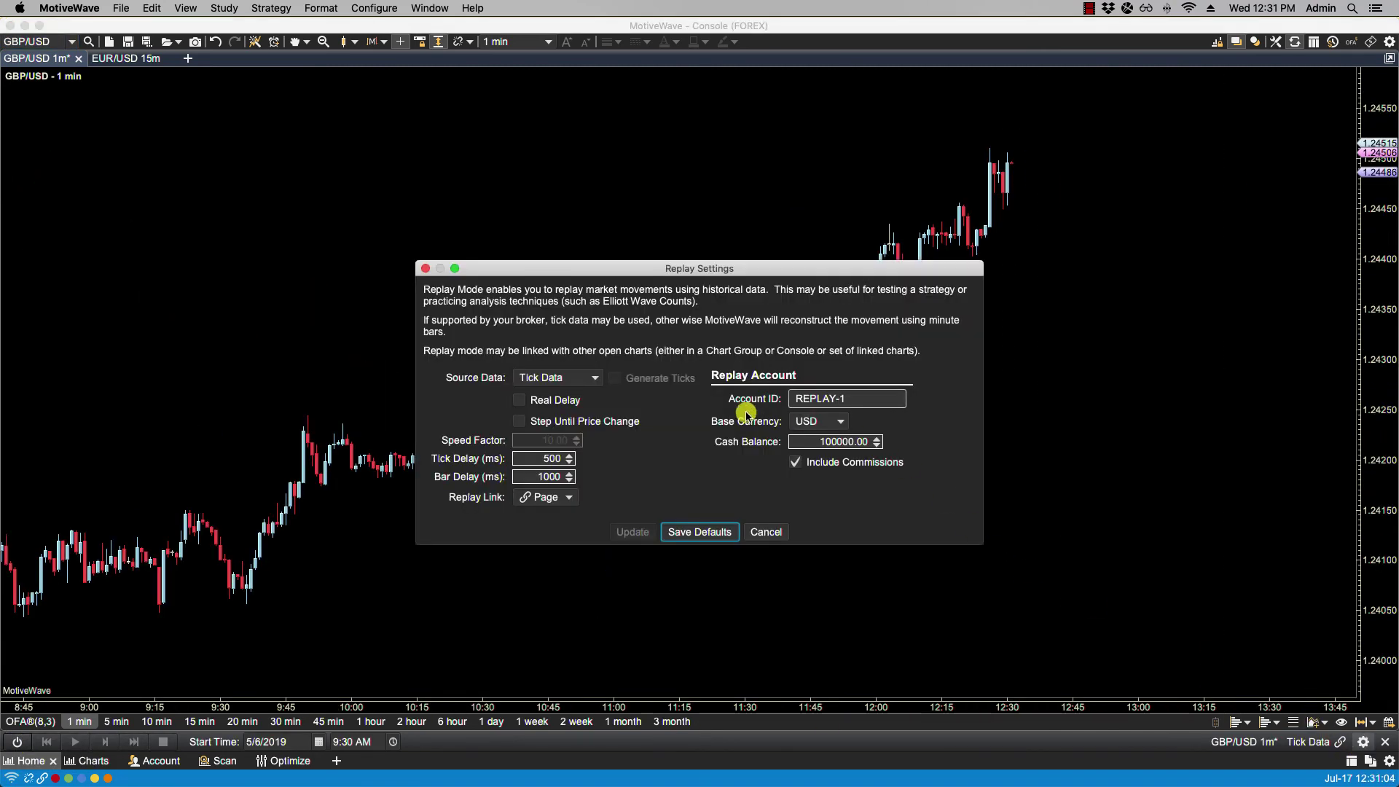
{"action": "left_click", "coordinate": [554, 377]}
{"action": "left_click", "coordinate": [539, 397]}
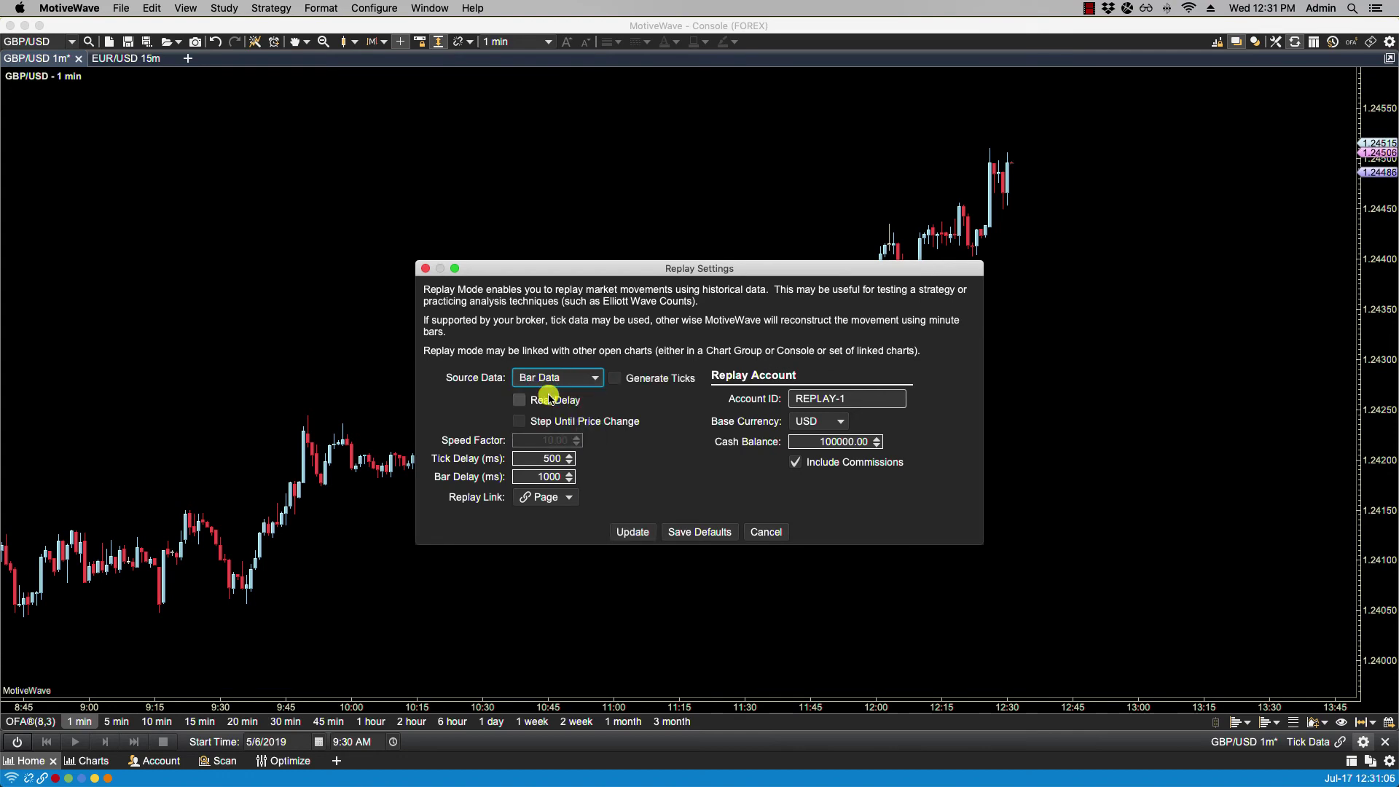
{"action": "left_click", "coordinate": [633, 532]}
{"action": "left_click", "coordinate": [16, 741]}
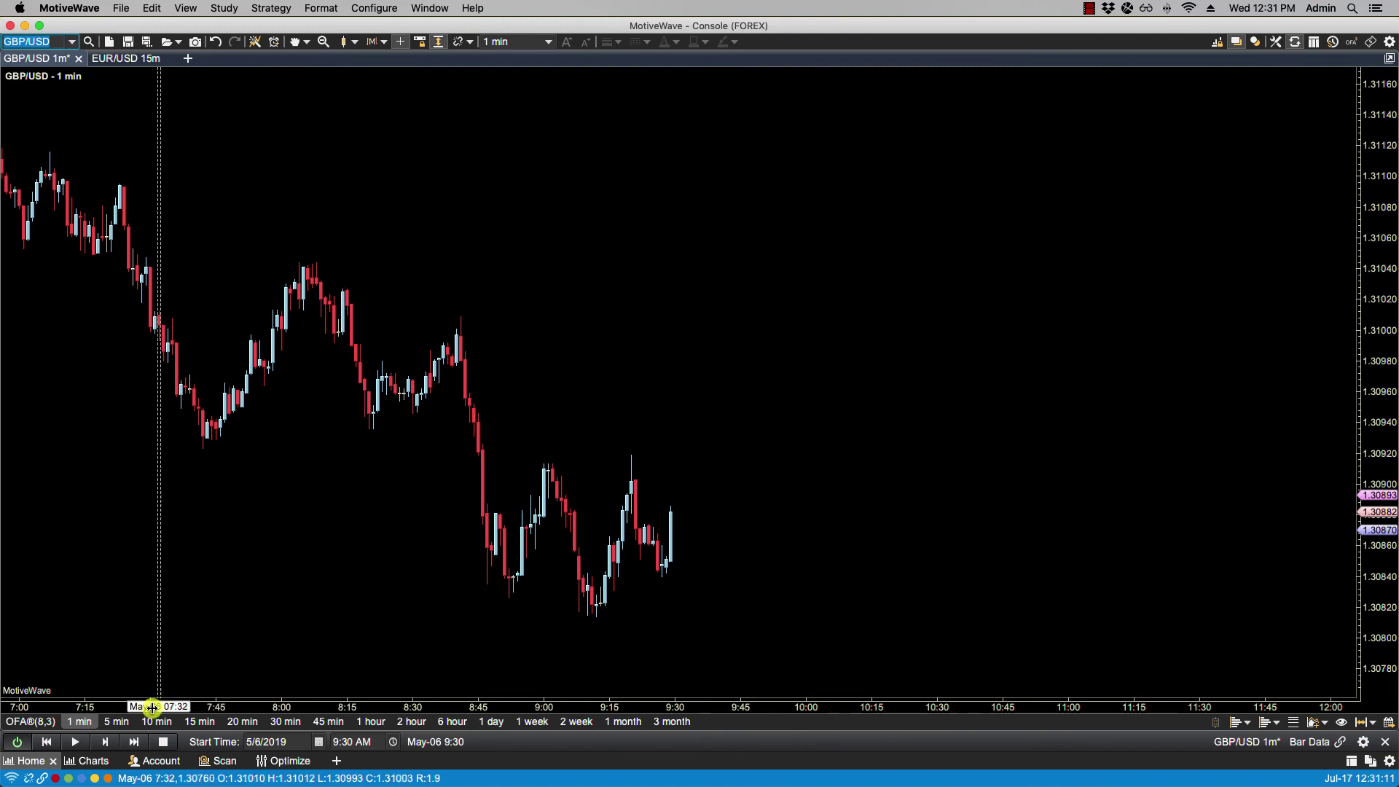
Step: Play the GBP/USD replay forward to about 9:36, then exit replay to the live chart
{"action": "left_click", "coordinate": [134, 743]}
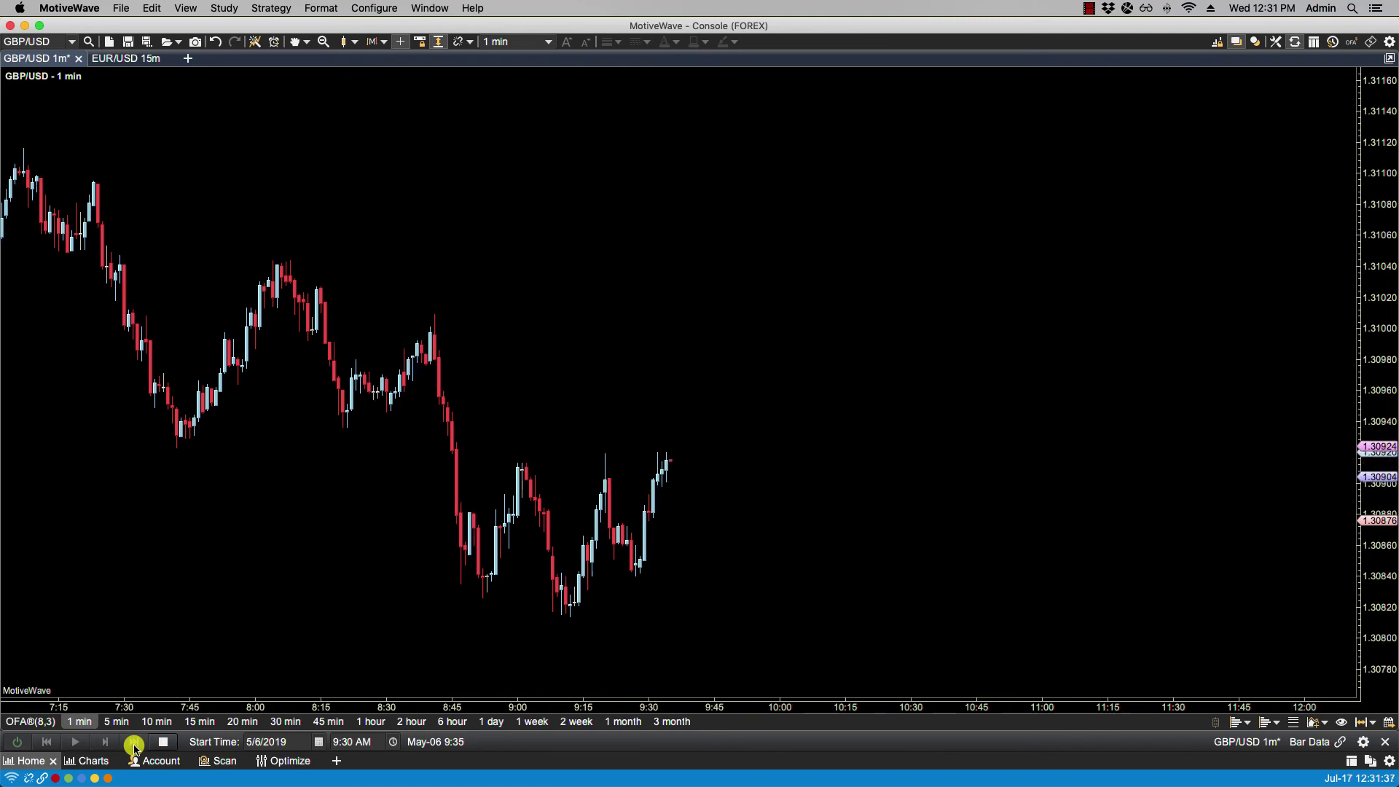
{"action": "left_click", "coordinate": [135, 747]}
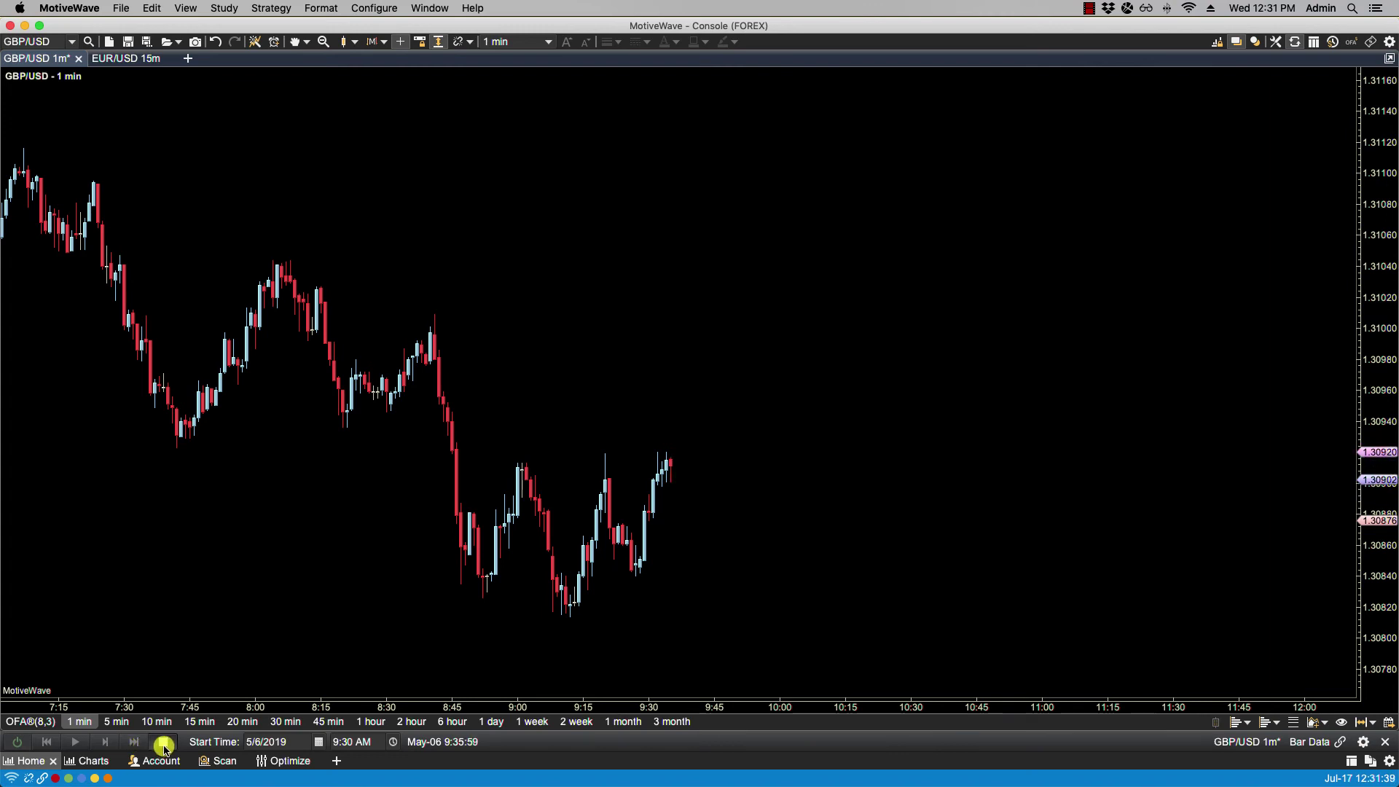
{"action": "left_click", "coordinate": [16, 742]}
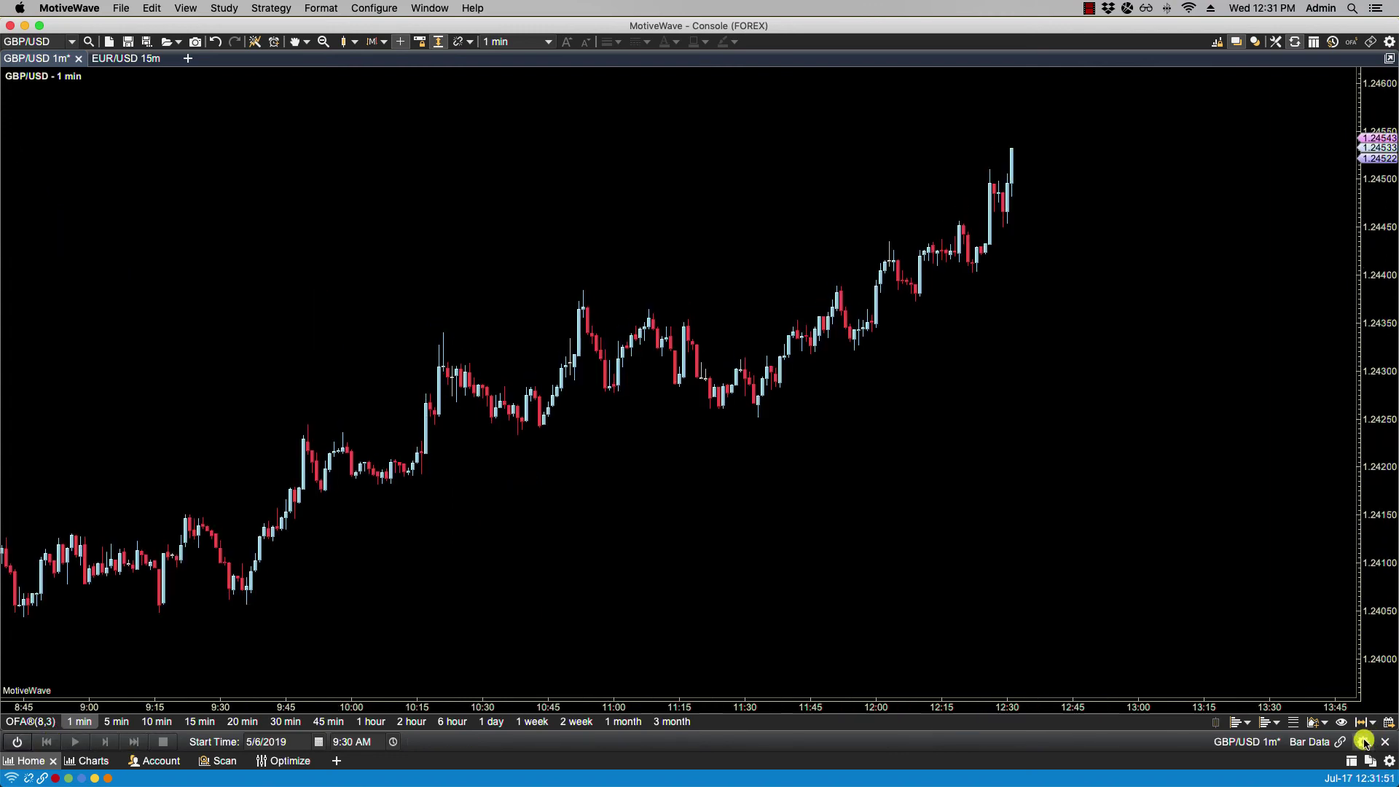
{"action": "left_click", "coordinate": [1364, 741]}
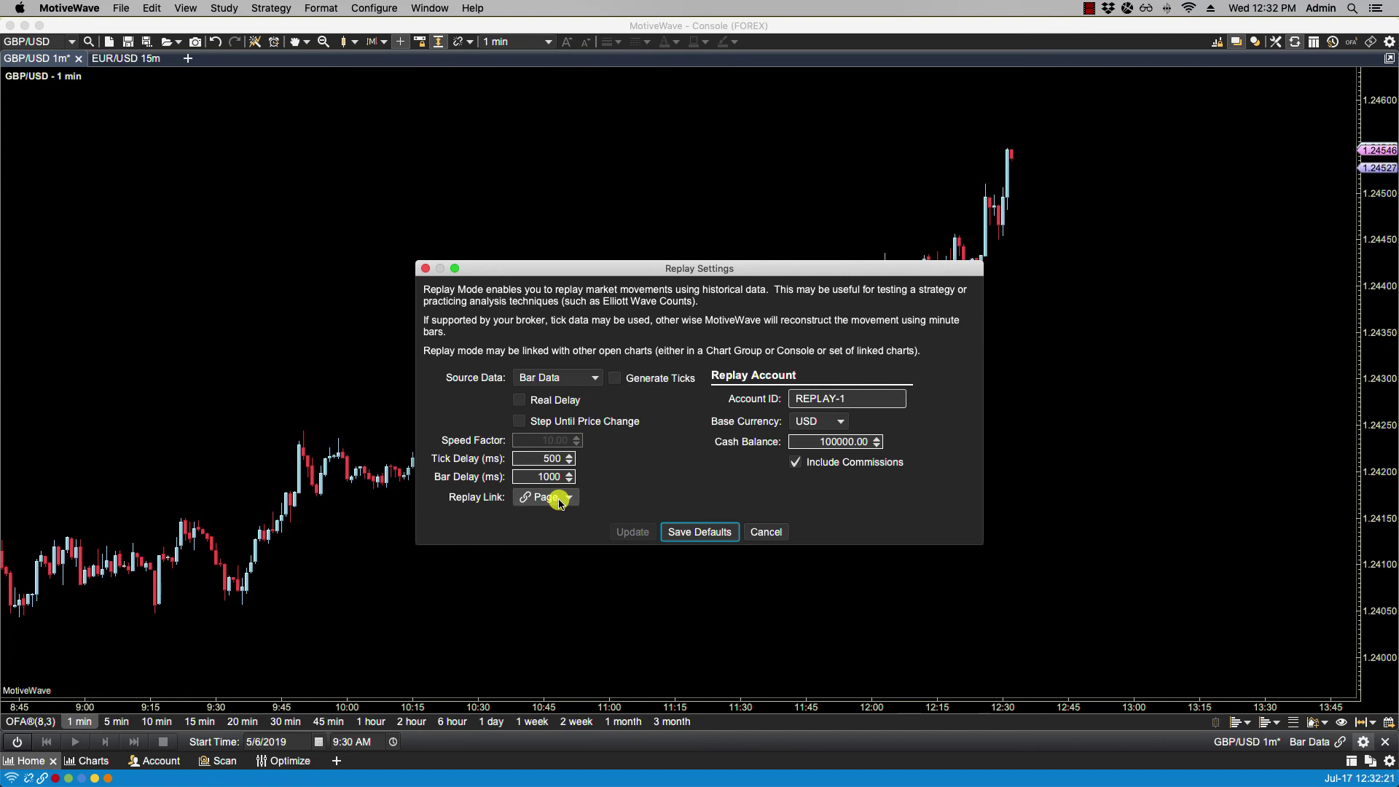
{"action": "left_click", "coordinate": [559, 500]}
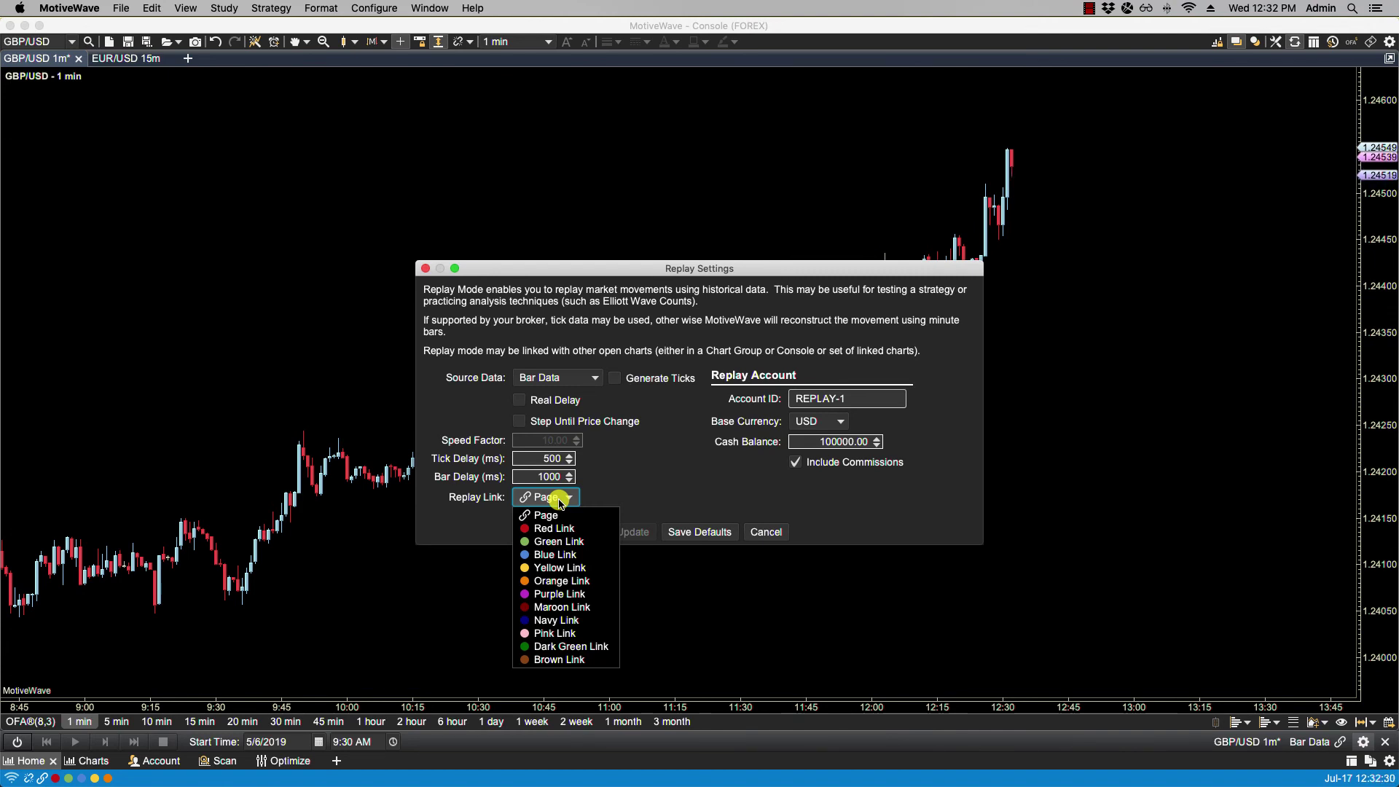
{"action": "left_click", "coordinate": [650, 483]}
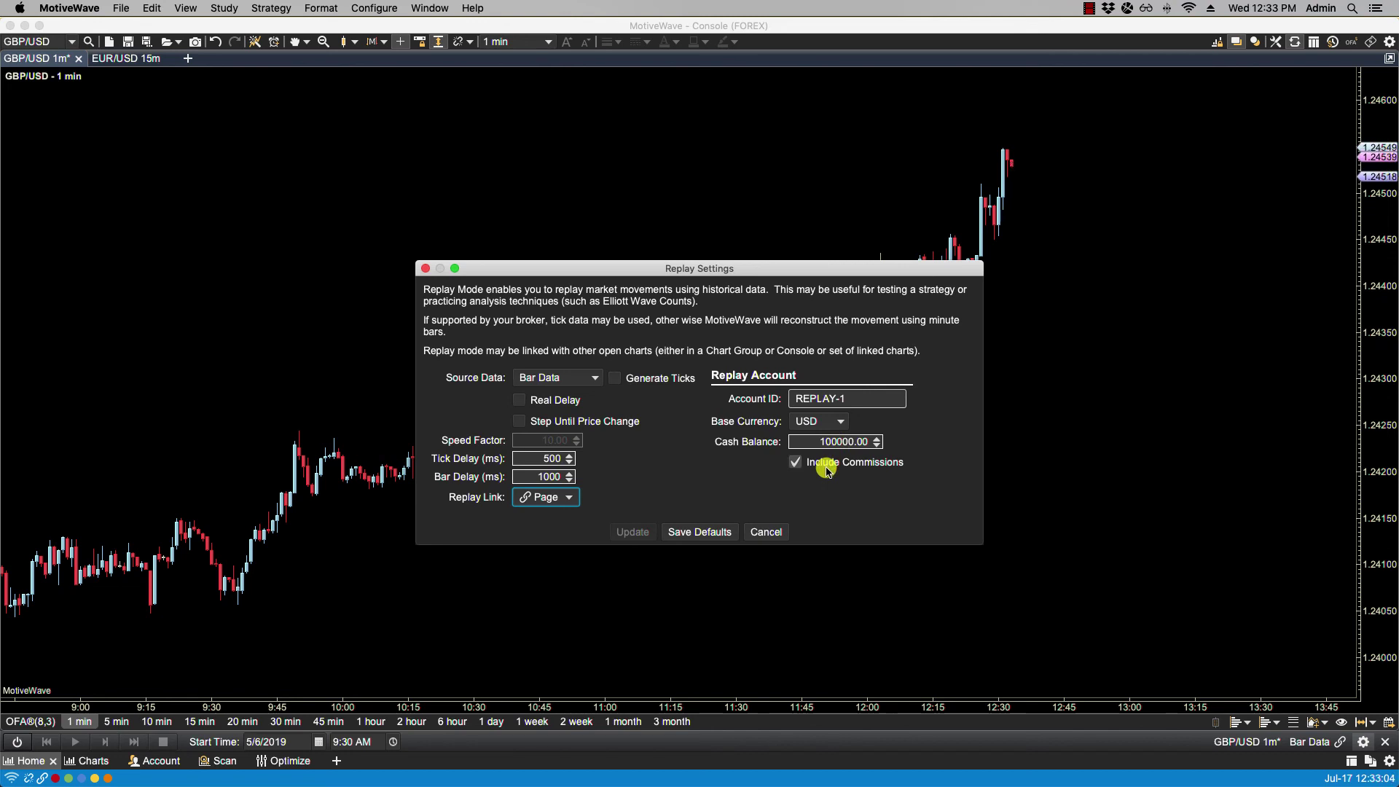
{"action": "left_click", "coordinate": [766, 531]}
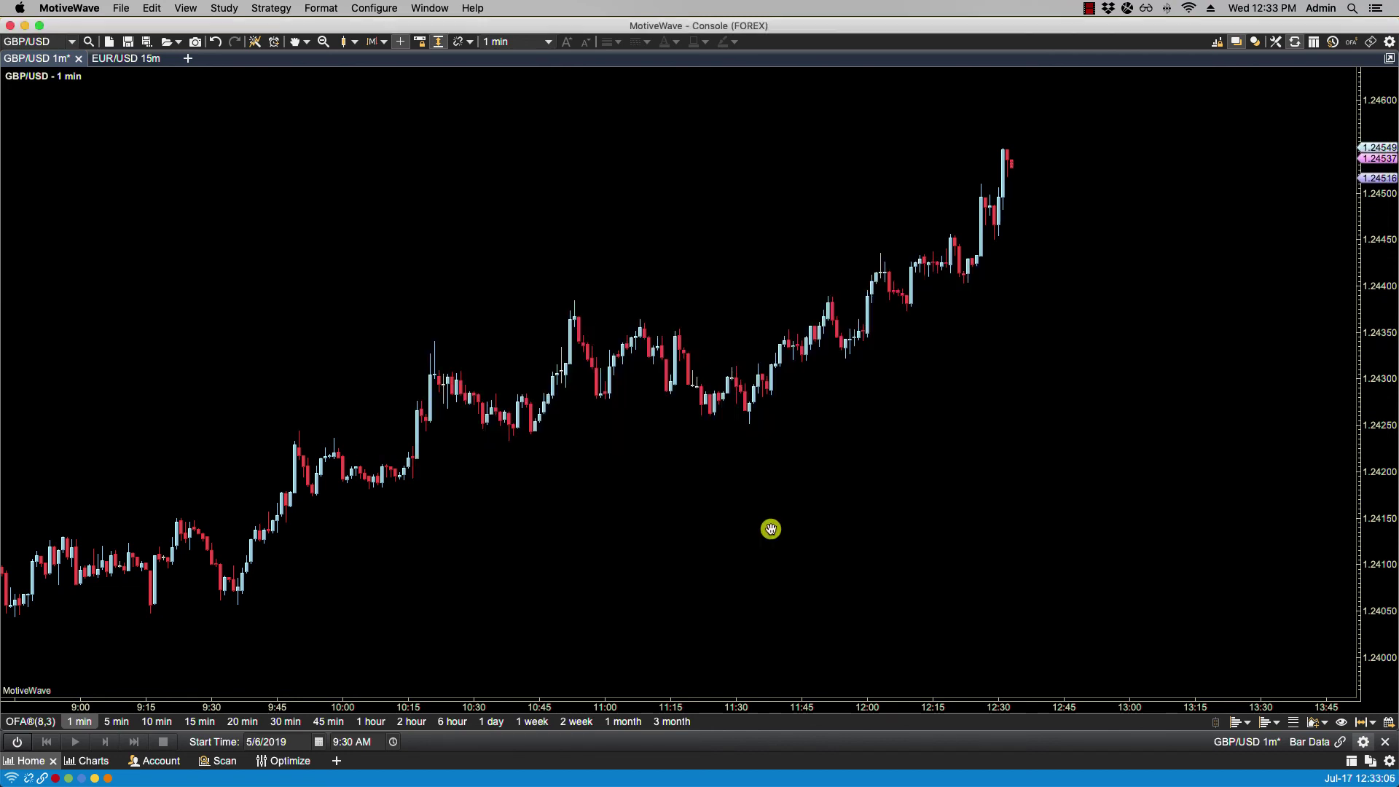
{"action": "left_click", "coordinate": [374, 9]}
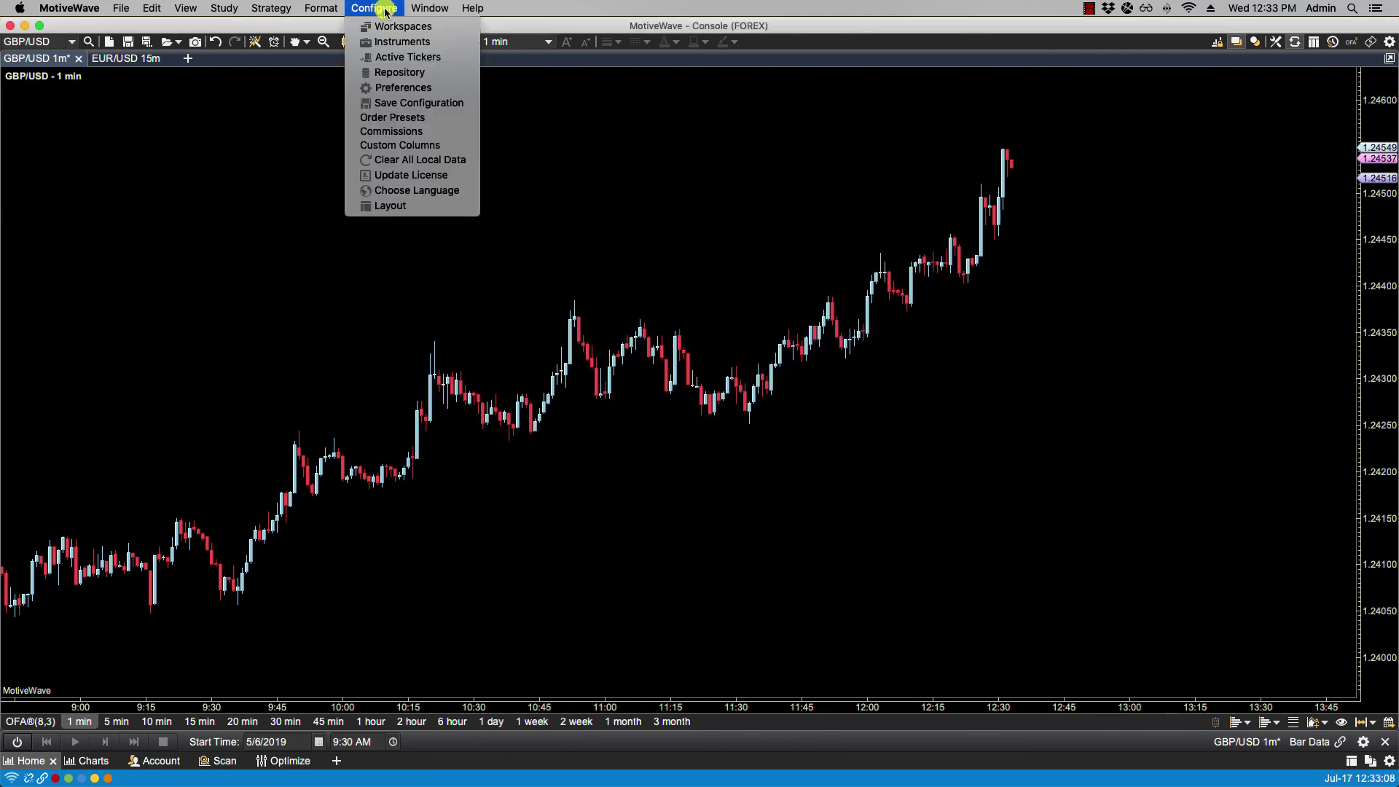
{"action": "left_click", "coordinate": [390, 135]}
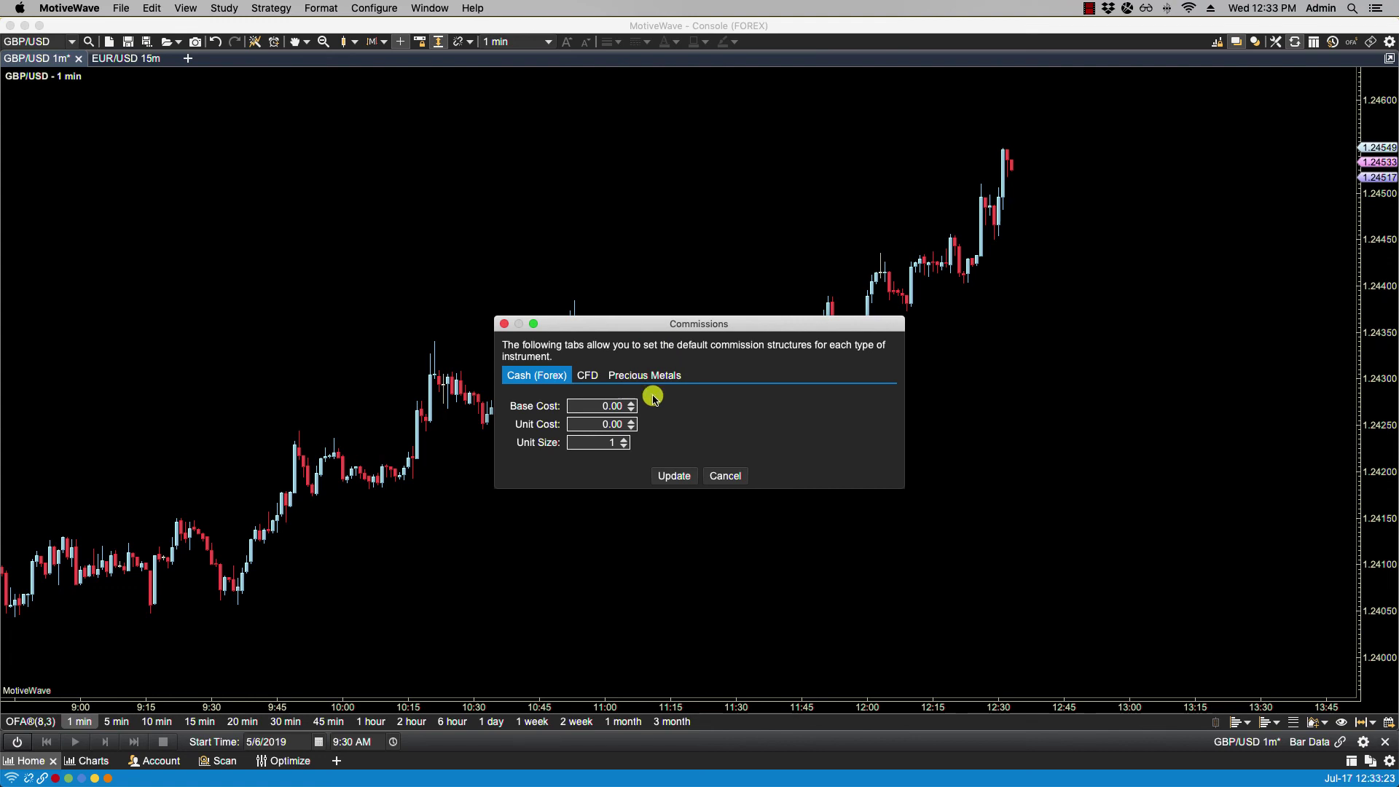
{"action": "left_click", "coordinate": [725, 476]}
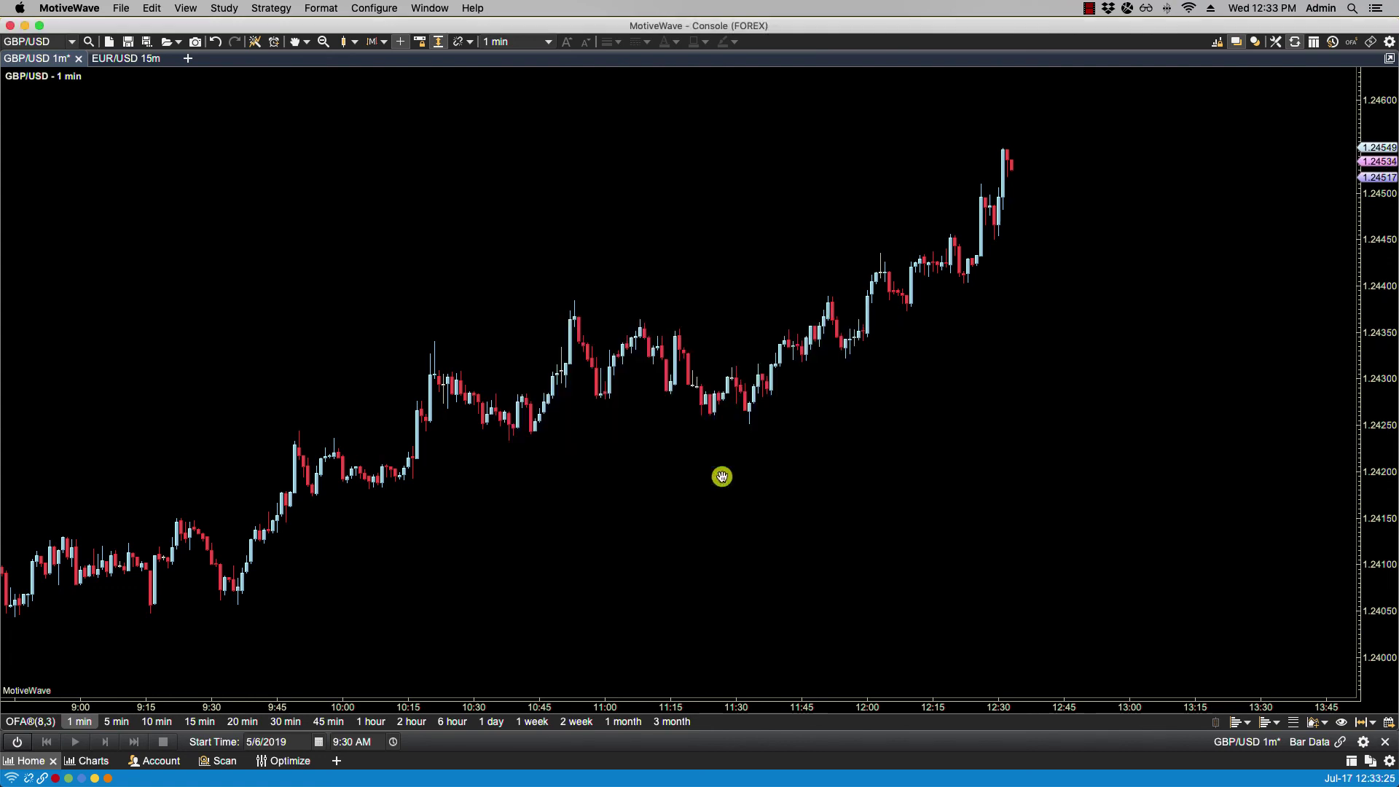